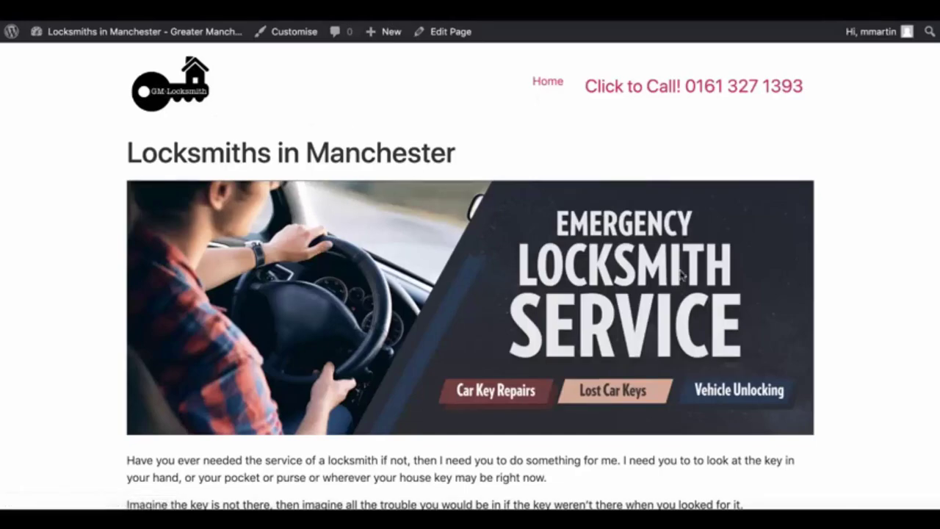
- Look over the Locksmiths in Manchester page and run a SEOquake diagnosis of it, checking the structured data markup results
{"action": "scroll", "coordinate": [557, 333], "scroll_direction": "down", "scroll_amount": 20}
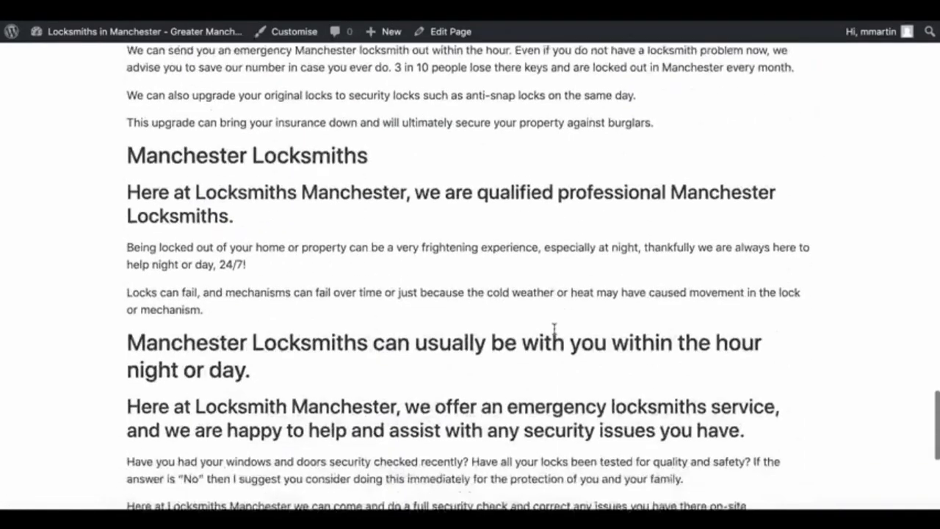
{"action": "scroll", "coordinate": [556, 333], "scroll_direction": "up", "scroll_amount": 20}
{"action": "left_click", "coordinate": [823, 9]}
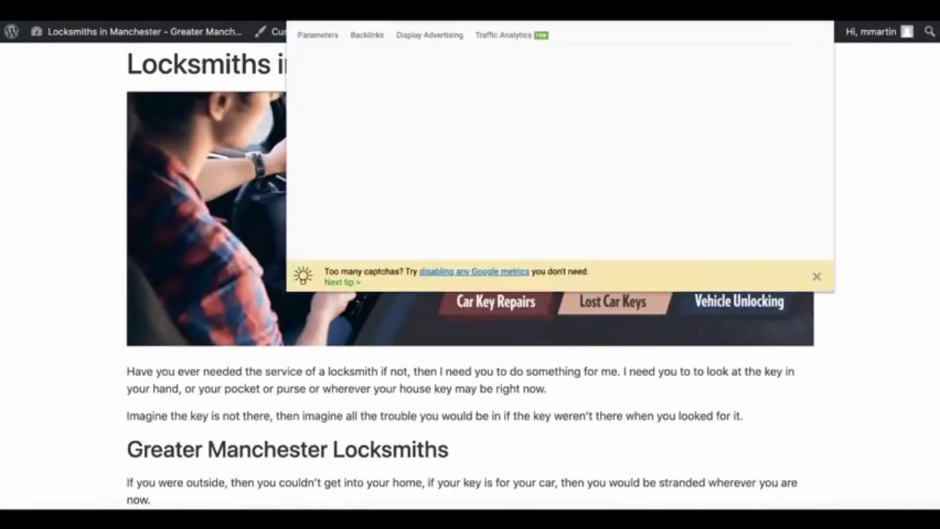
{"action": "left_click", "coordinate": [380, 11]}
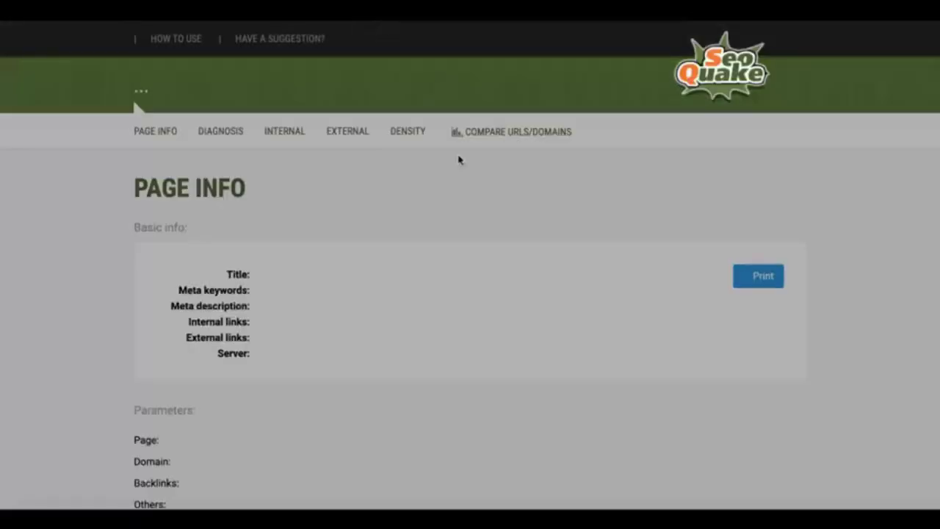
{"action": "scroll", "coordinate": [462, 276], "scroll_direction": "down", "scroll_amount": 15}
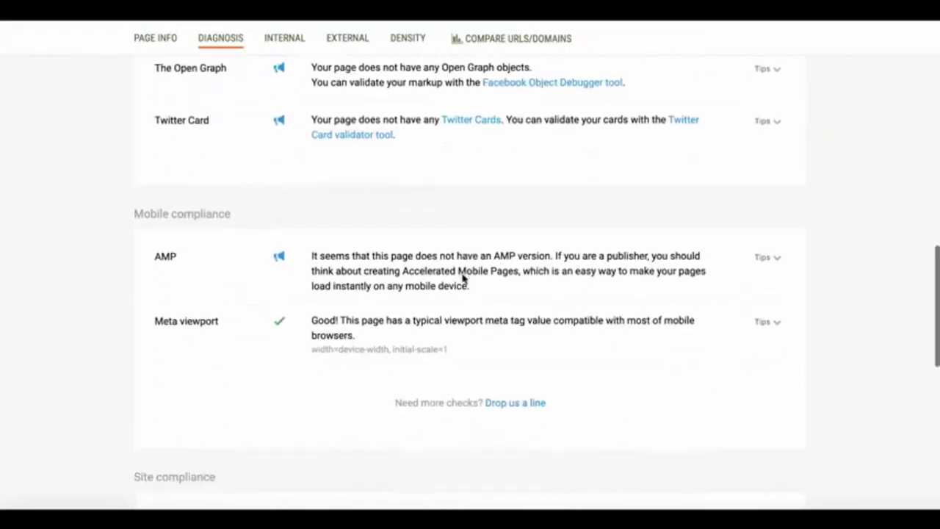
{"action": "scroll", "coordinate": [463, 276], "scroll_direction": "up", "scroll_amount": 3}
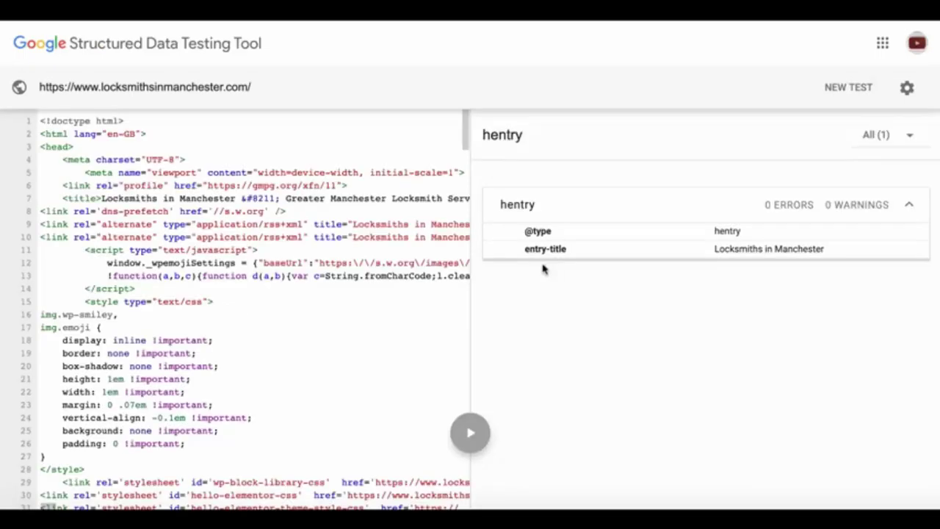
{"action": "left_click", "coordinate": [908, 207]}
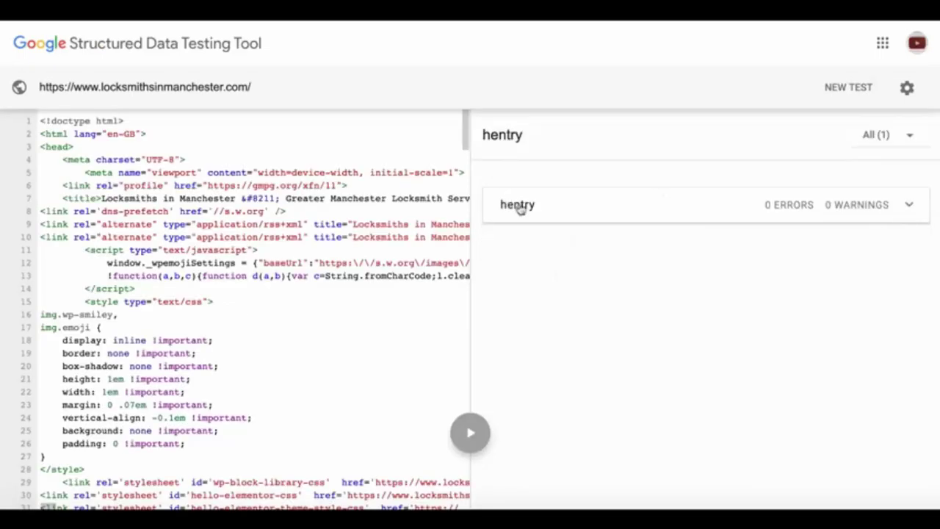
{"action": "left_click", "coordinate": [907, 205]}
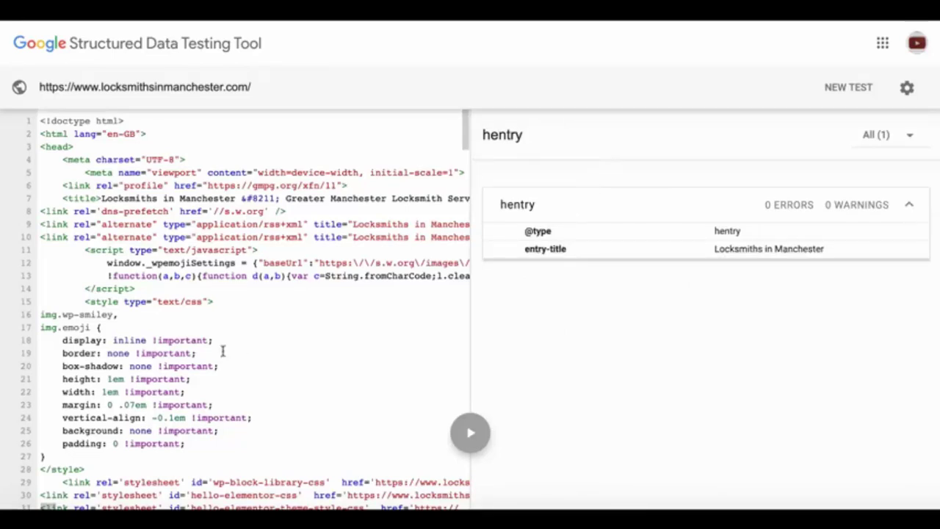
{"action": "left_click_drag", "start_coordinate": [108, 136], "coordinate": [232, 233]}
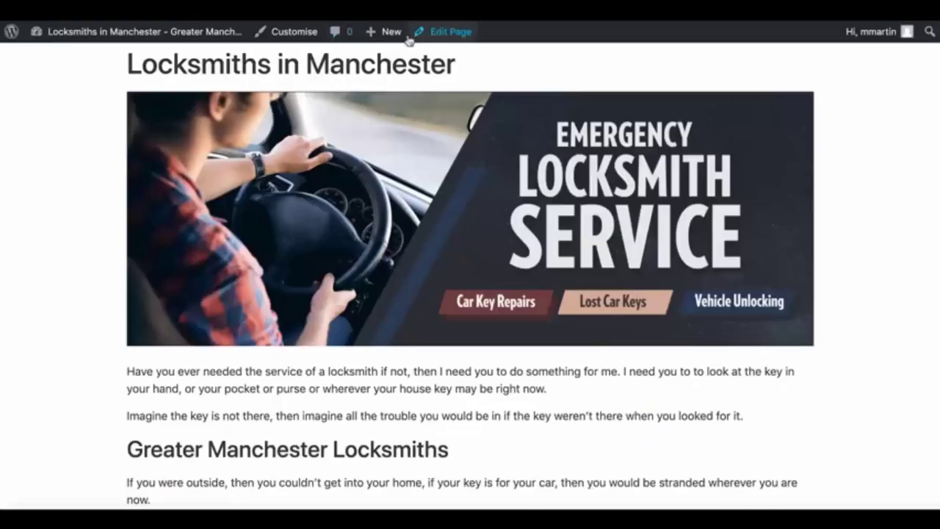
{"action": "left_click", "coordinate": [447, 34]}
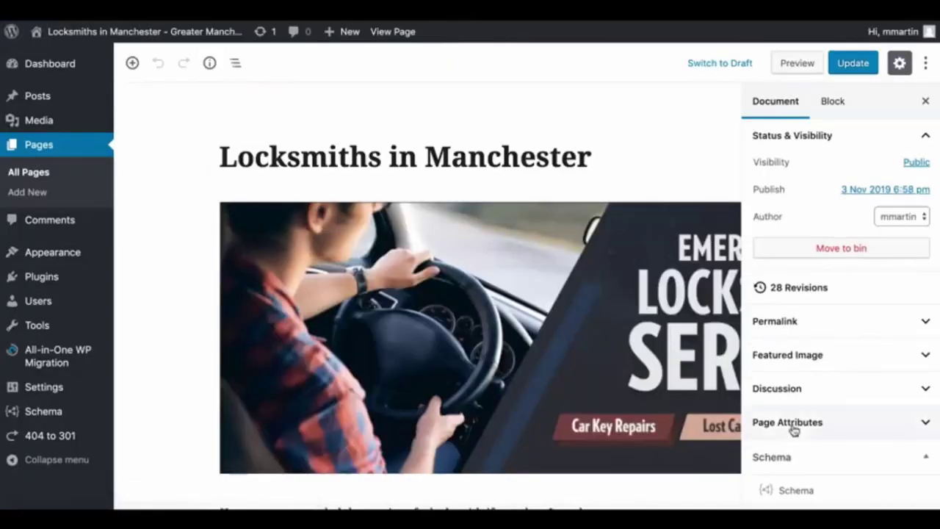
{"action": "left_click", "coordinate": [770, 488]}
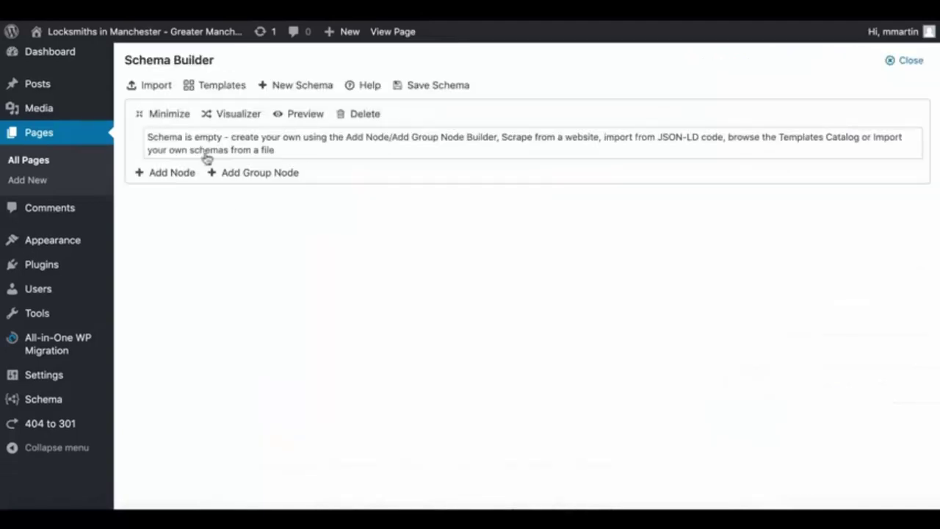
{"action": "left_click", "coordinate": [156, 86]}
{"action": "left_click", "coordinate": [211, 160]}
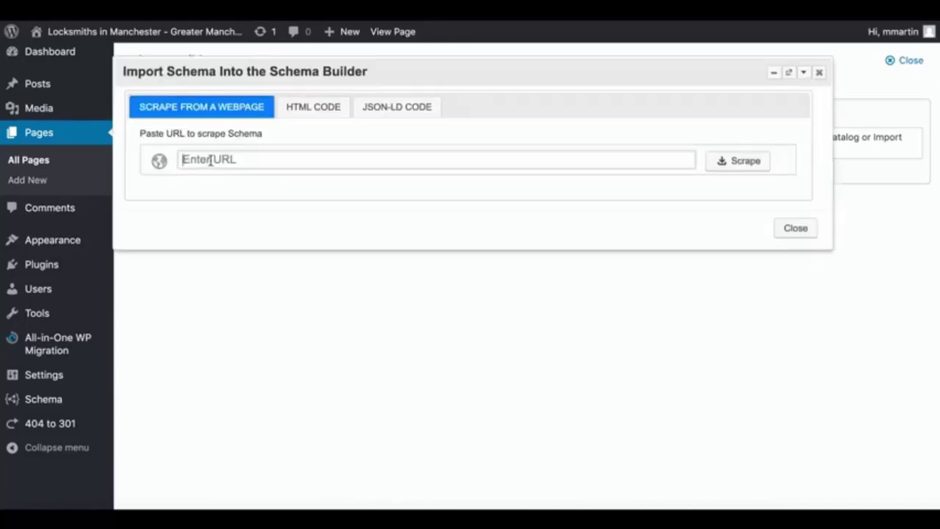
{"action": "type", "text": "https://www.auto-locksmiths.org/"}
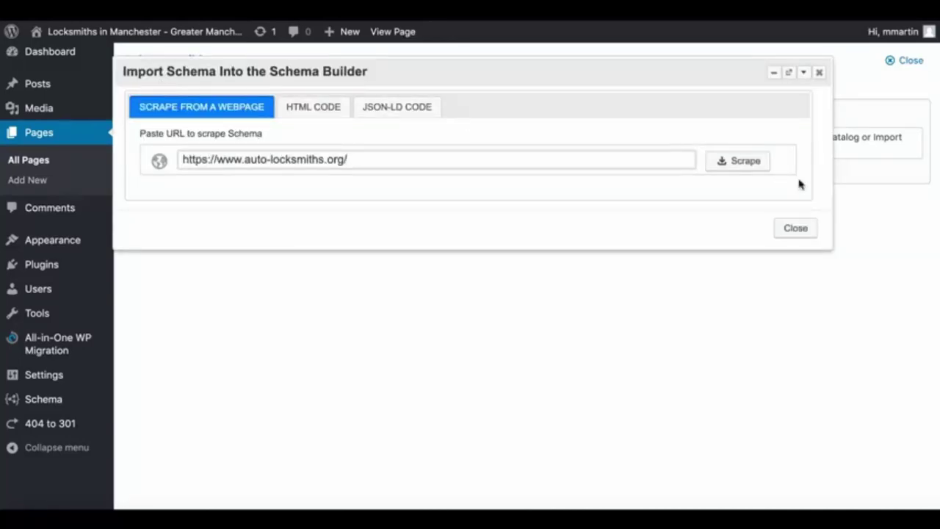
{"action": "left_click", "coordinate": [740, 164]}
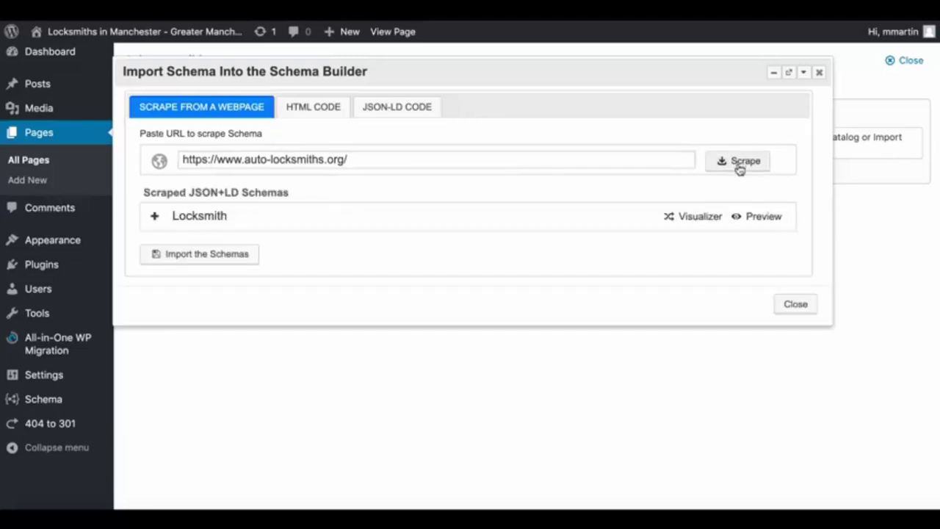
{"action": "left_click", "coordinate": [188, 255]}
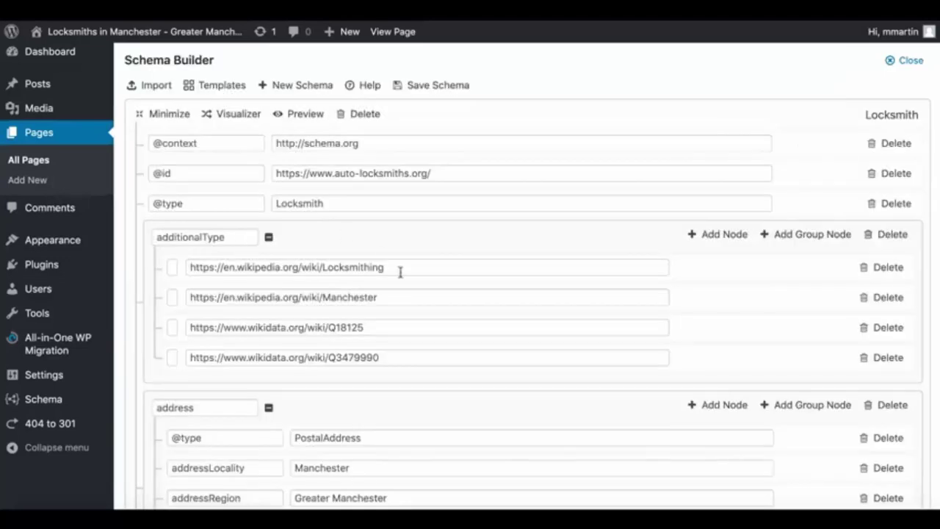
{"action": "left_click", "coordinate": [457, 89]}
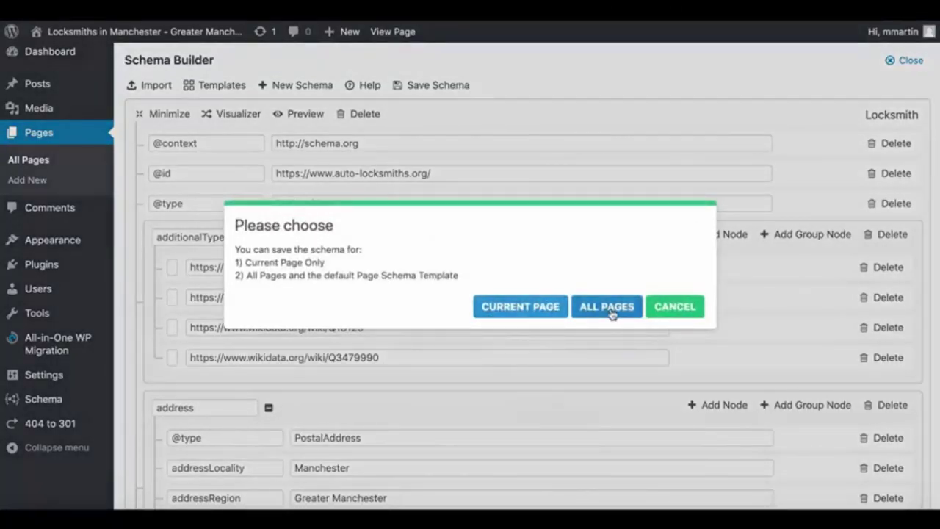
{"action": "left_click", "coordinate": [519, 307]}
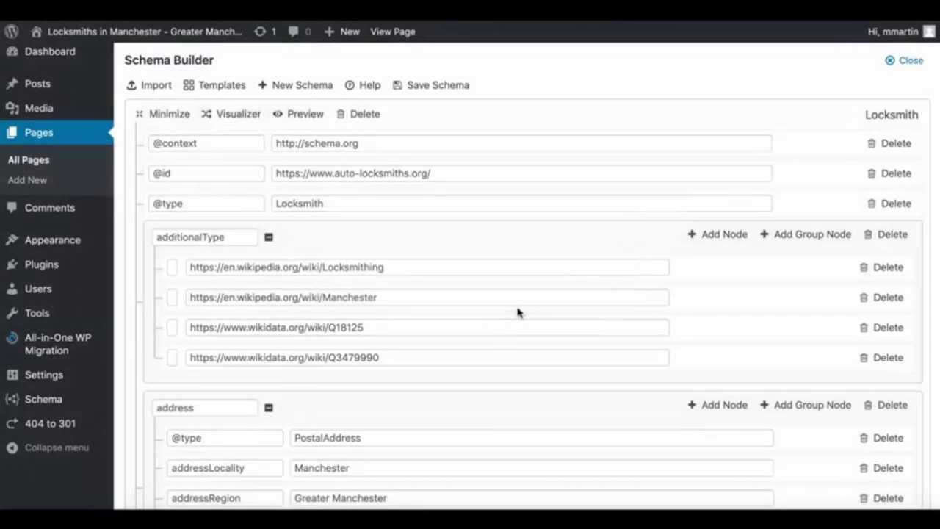
- Run a SEOquake diagnosis on the live page and validate its Schema.org markup with the Google Structured Data Testing Tool
{"action": "left_click", "coordinate": [393, 33]}
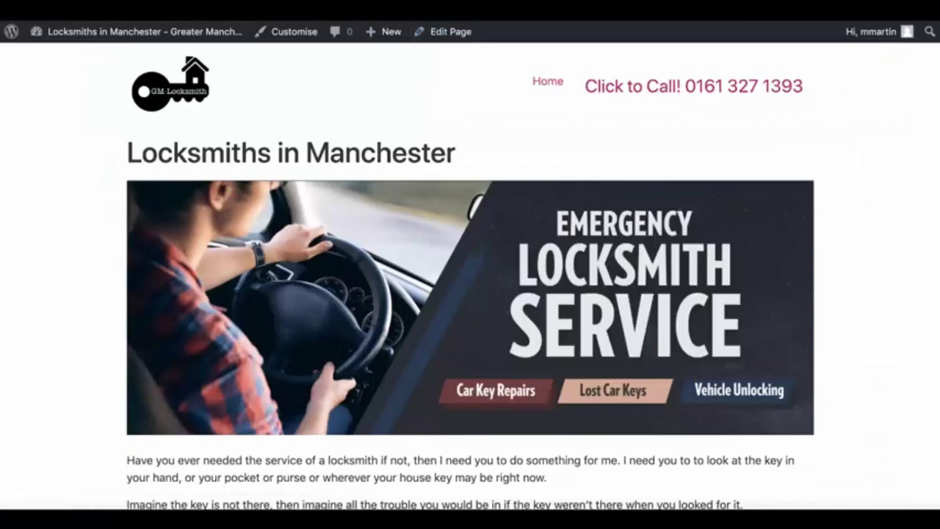
{"action": "left_click", "coordinate": [824, 11]}
{"action": "left_click", "coordinate": [381, 20]}
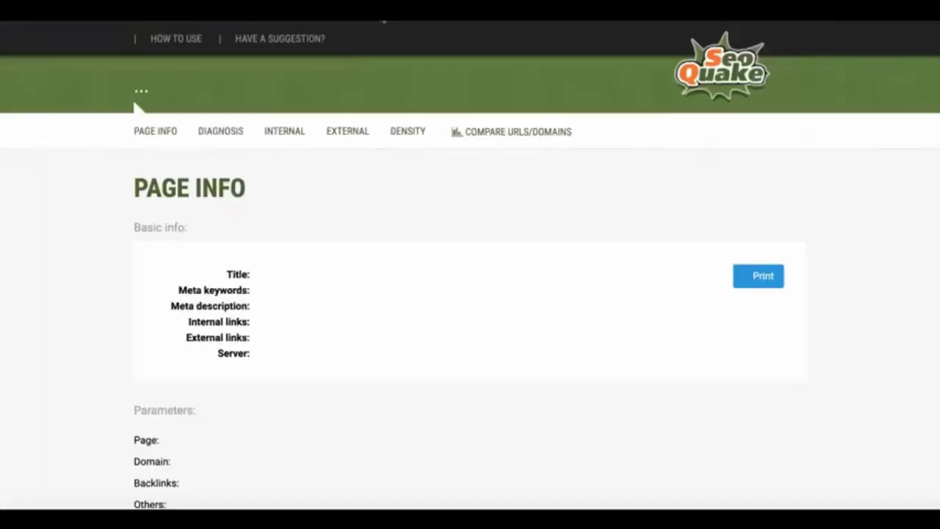
{"action": "scroll", "coordinate": [580, 250], "scroll_direction": "down", "scroll_amount": 10}
{"action": "scroll", "coordinate": [604, 260], "scroll_direction": "down", "scroll_amount": 8}
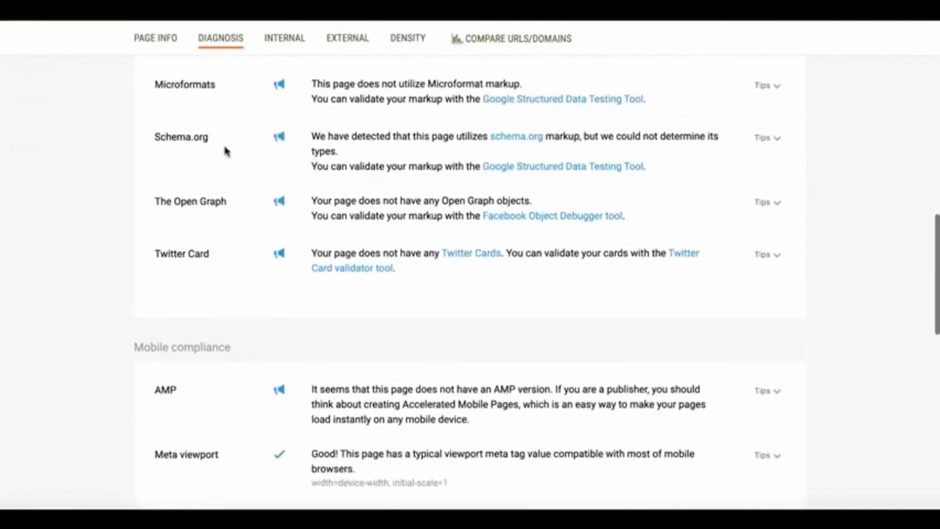
{"action": "left_click", "coordinate": [615, 167]}
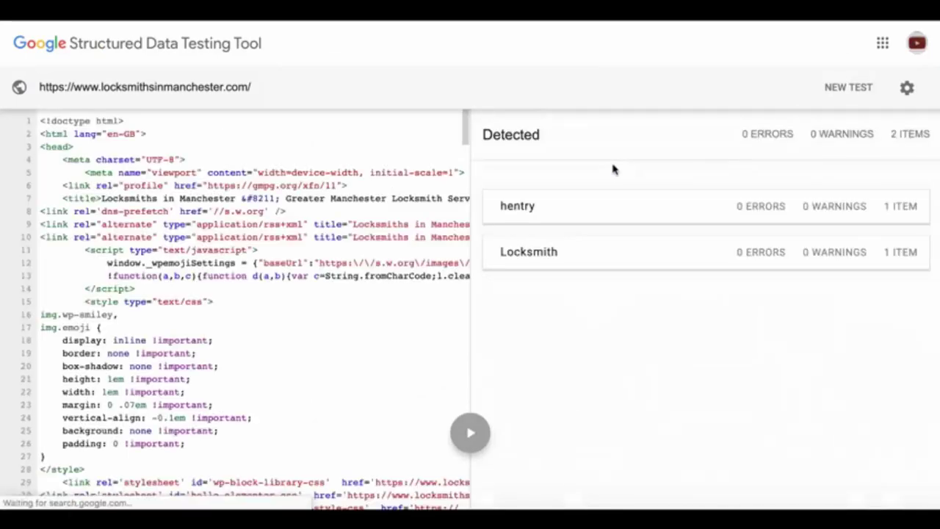
- Examine the detected Locksmith item's properties, including areas served, contact details, address, brands, logo and offered services
{"action": "left_click", "coordinate": [537, 253]}
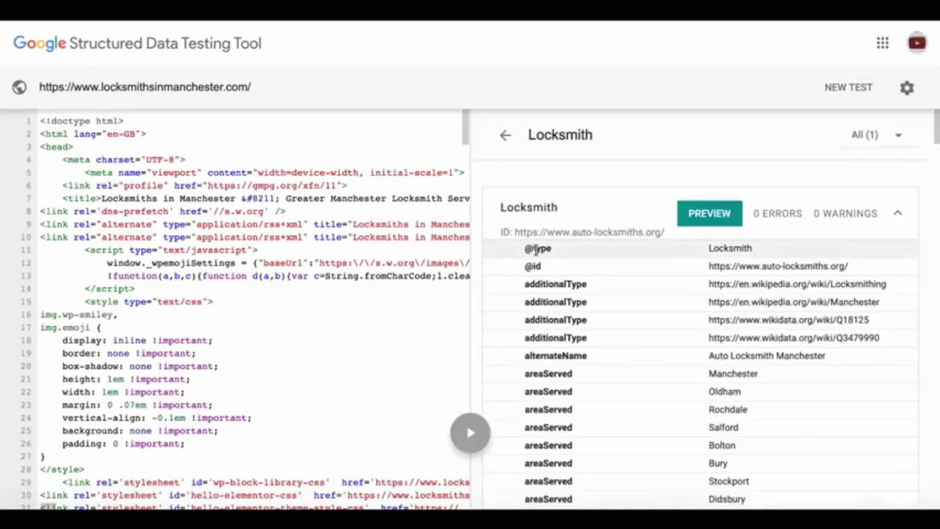
{"action": "scroll", "coordinate": [701, 279], "scroll_direction": "down", "scroll_amount": 1}
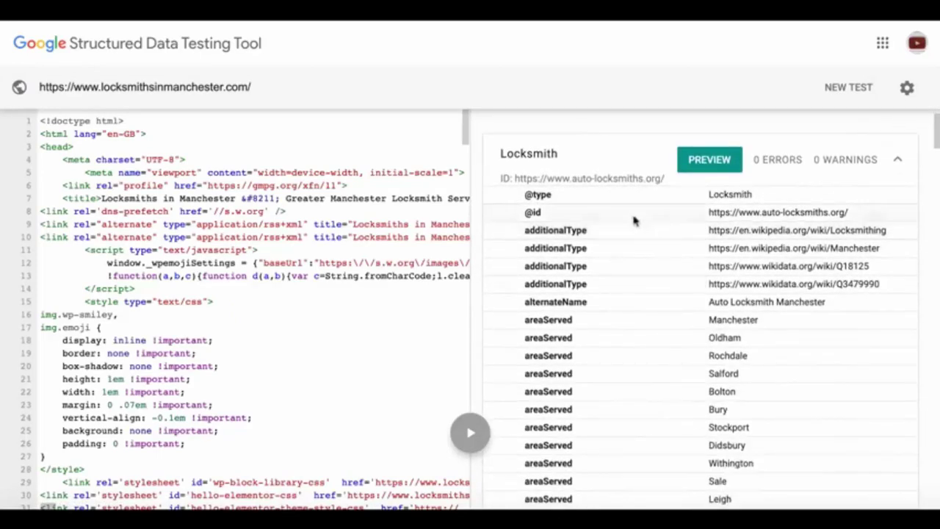
{"action": "scroll", "coordinate": [740, 313], "scroll_direction": "down", "scroll_amount": 3}
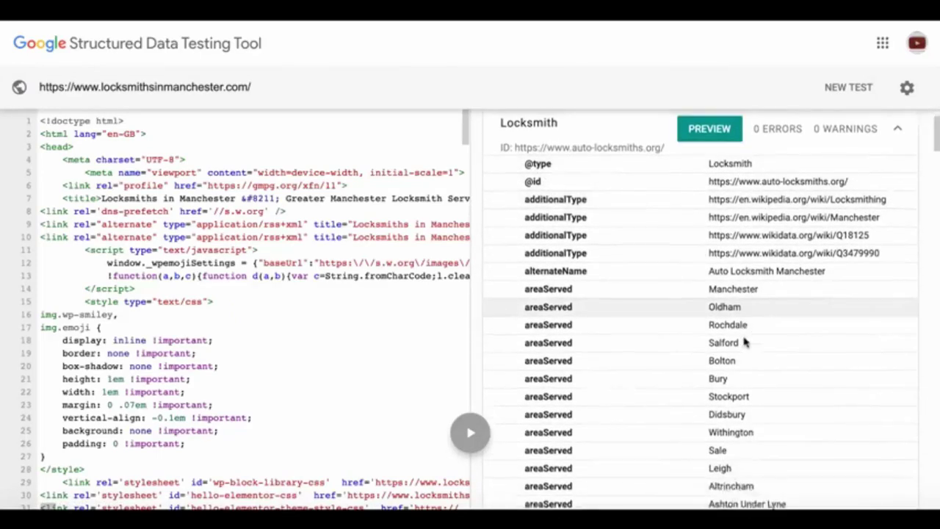
{"action": "scroll", "coordinate": [744, 338], "scroll_direction": "down", "scroll_amount": 9}
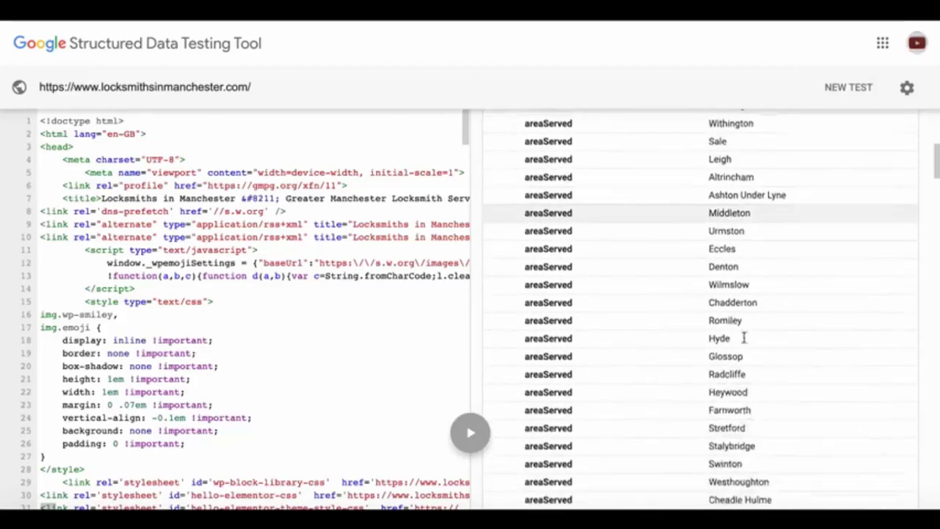
{"action": "scroll", "coordinate": [744, 340], "scroll_direction": "down", "scroll_amount": 1}
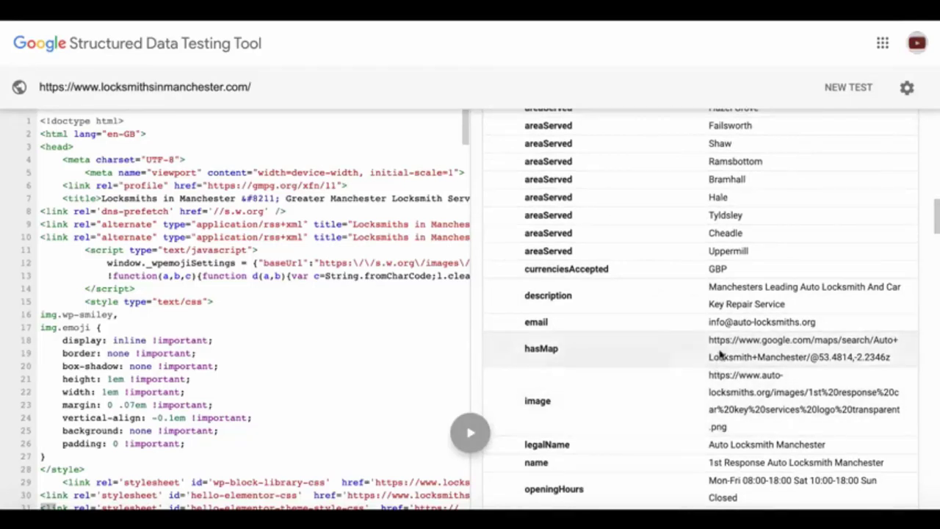
{"action": "scroll", "coordinate": [718, 360], "scroll_direction": "down", "scroll_amount": 1}
{"action": "scroll", "coordinate": [722, 326], "scroll_direction": "down", "scroll_amount": 3}
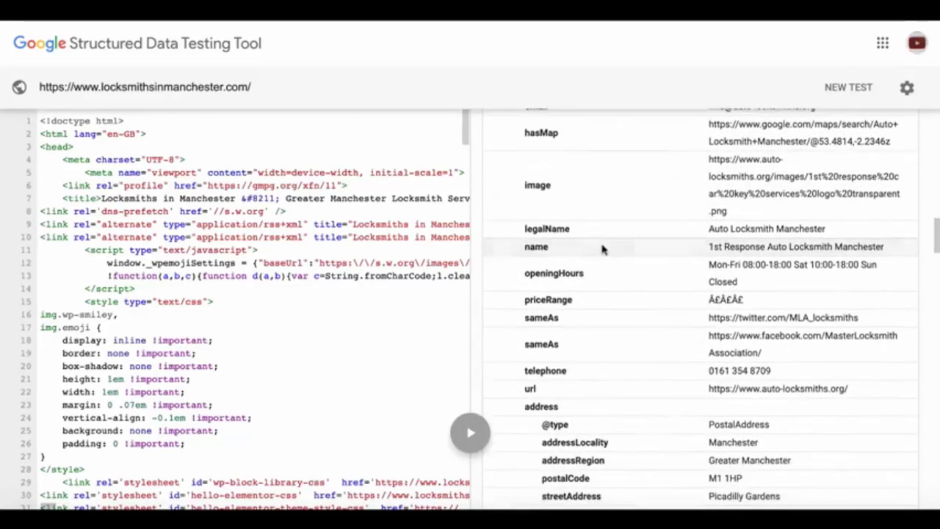
{"action": "scroll", "coordinate": [657, 269], "scroll_direction": "down", "scroll_amount": 2}
{"action": "scroll", "coordinate": [717, 270], "scroll_direction": "down", "scroll_amount": 2}
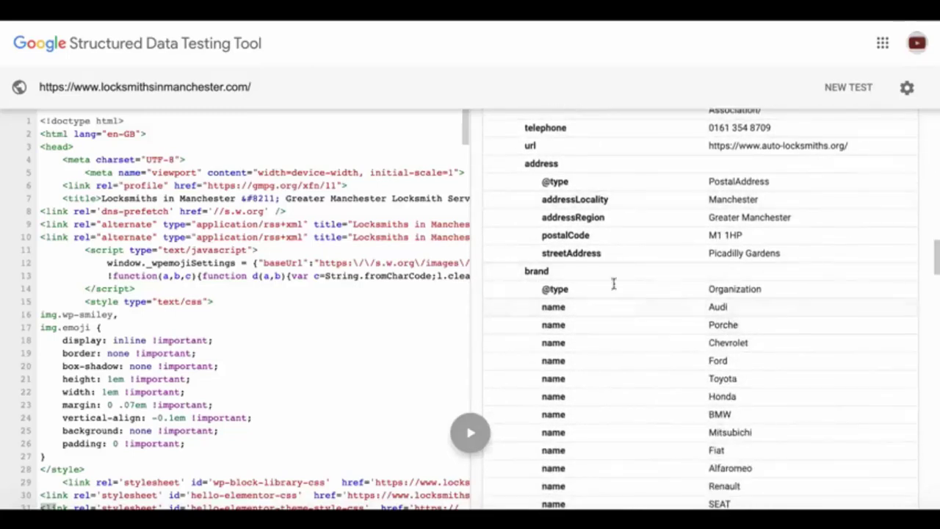
{"action": "scroll", "coordinate": [717, 320], "scroll_direction": "down", "scroll_amount": 2}
{"action": "scroll", "coordinate": [726, 279], "scroll_direction": "down", "scroll_amount": 6}
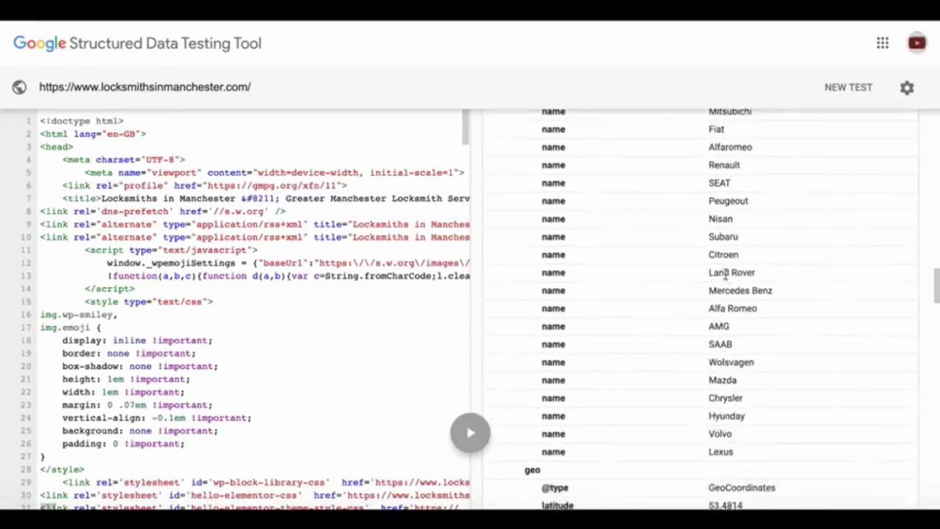
{"action": "scroll", "coordinate": [663, 309], "scroll_direction": "down", "scroll_amount": 5}
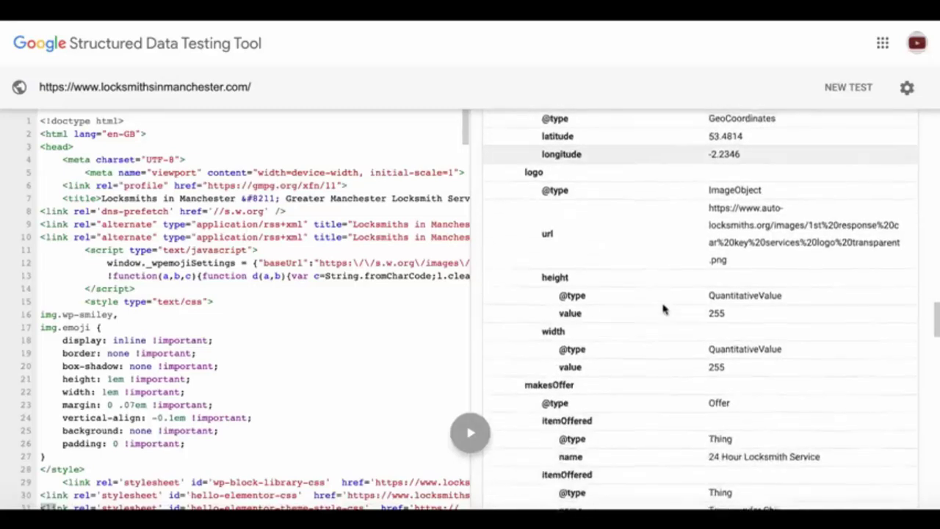
{"action": "scroll", "coordinate": [664, 308], "scroll_direction": "up", "scroll_amount": 1}
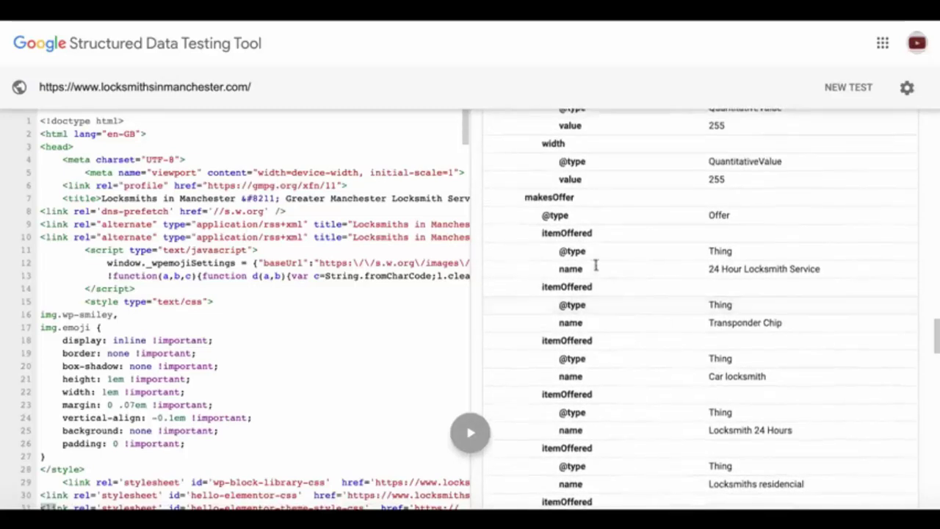
{"action": "scroll", "coordinate": [724, 346], "scroll_direction": "down", "scroll_amount": 8}
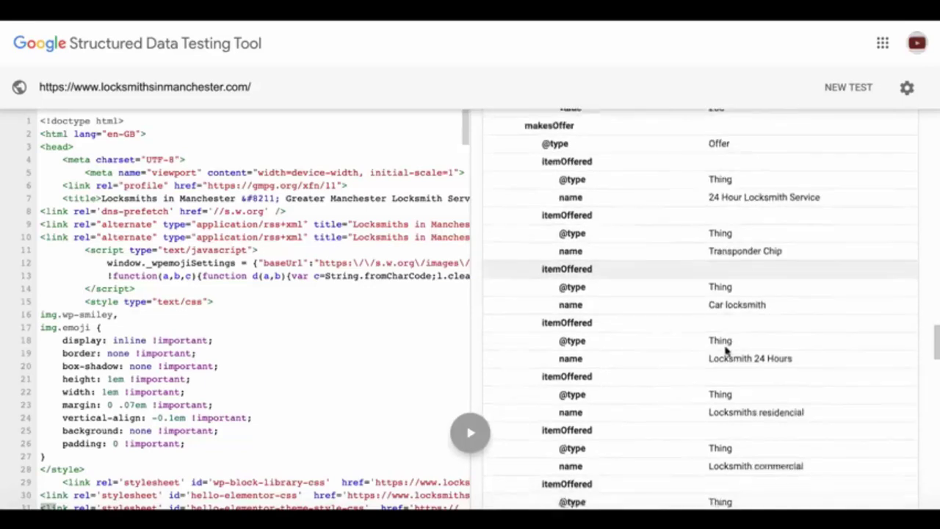
{"action": "scroll", "coordinate": [724, 351], "scroll_direction": "down", "scroll_amount": 13}
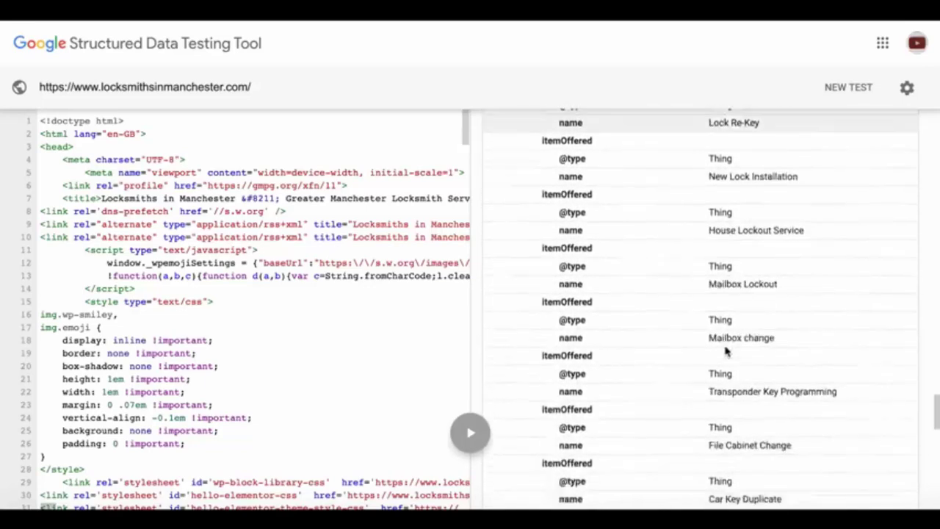
{"action": "scroll", "coordinate": [726, 351], "scroll_direction": "down", "scroll_amount": 2}
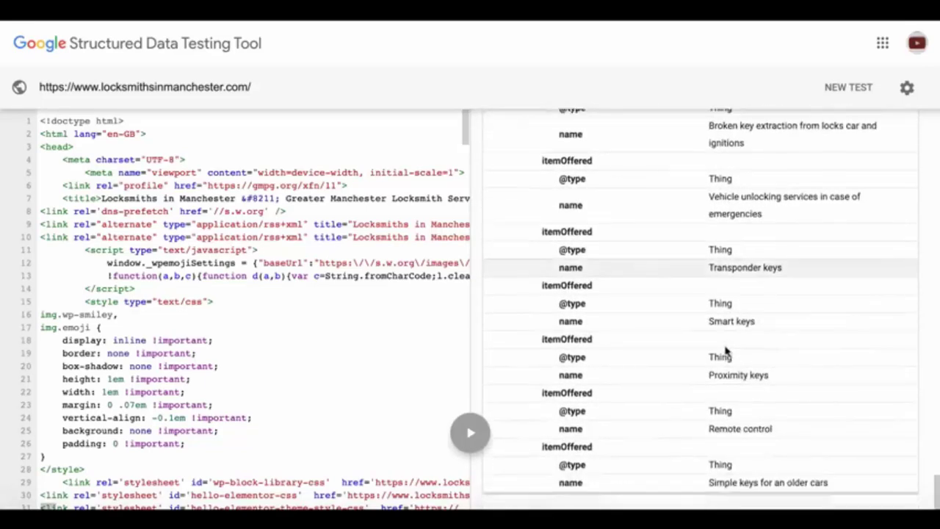
{"action": "scroll", "coordinate": [726, 351], "scroll_direction": "up", "scroll_amount": 15}
{"action": "scroll", "coordinate": [726, 351], "scroll_direction": "up", "scroll_amount": 1}
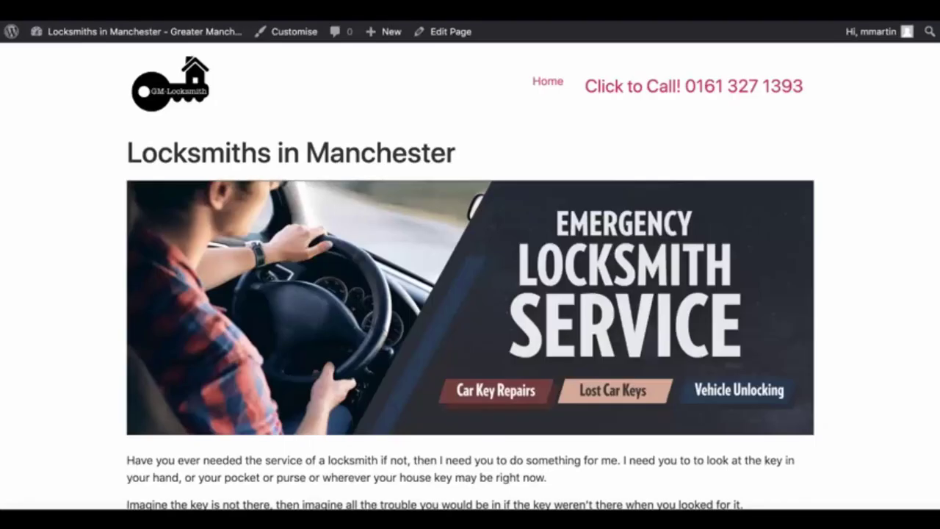
- Open the Locksmiths in Manchester page for editing and bring up its Schema Builder
{"action": "left_click", "coordinate": [438, 33]}
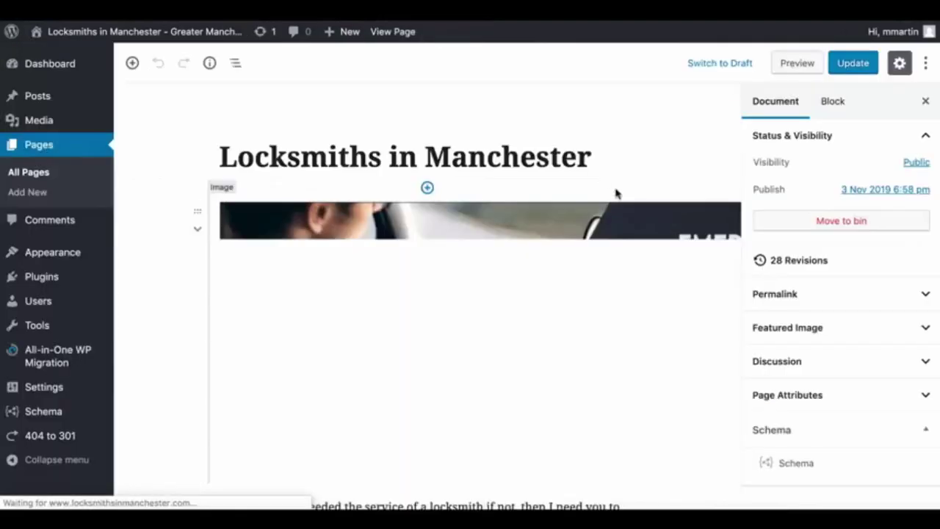
{"action": "scroll", "coordinate": [738, 343], "scroll_direction": "down", "scroll_amount": 3}
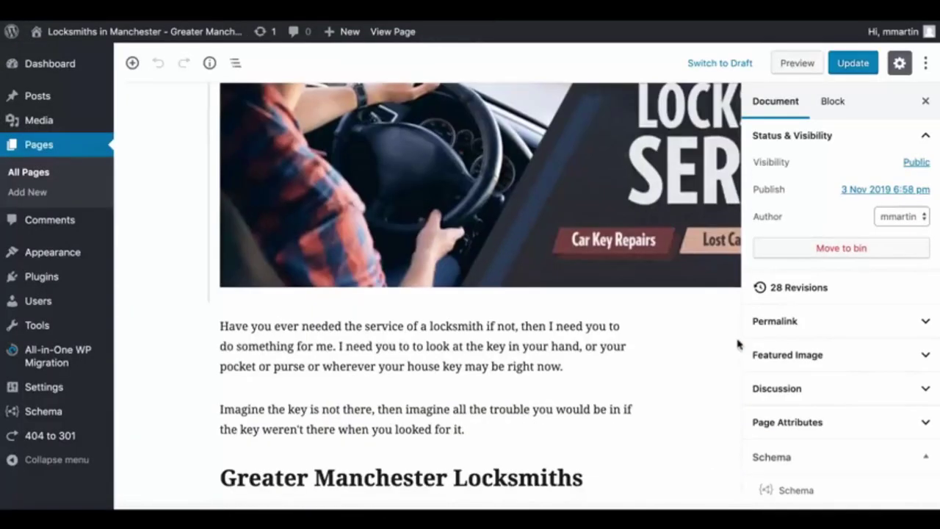
{"action": "left_click", "coordinate": [773, 489]}
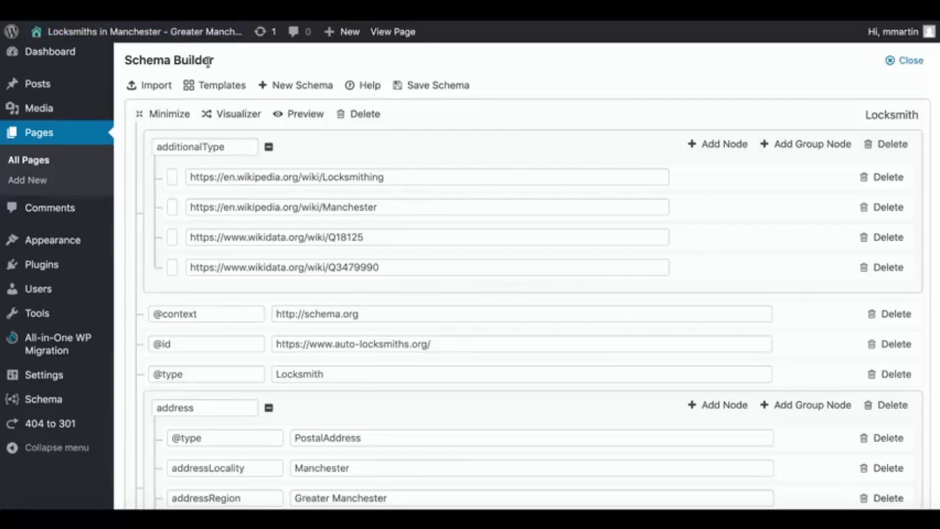
- Examine the Wikipedia and Wikidata links listed under the Locksmith schema's additionalType
{"action": "triple_click", "coordinate": [285, 177]}
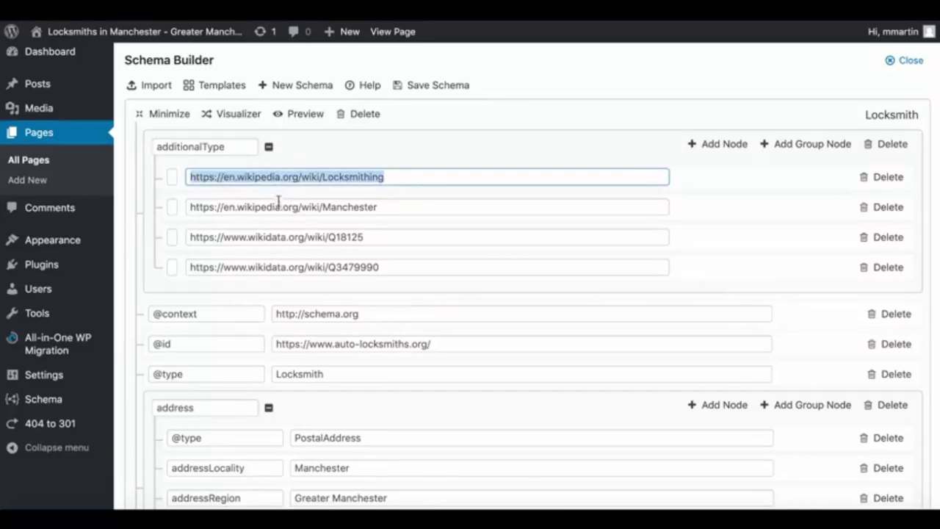
{"action": "triple_click", "coordinate": [272, 207]}
{"action": "double_click", "coordinate": [260, 235]}
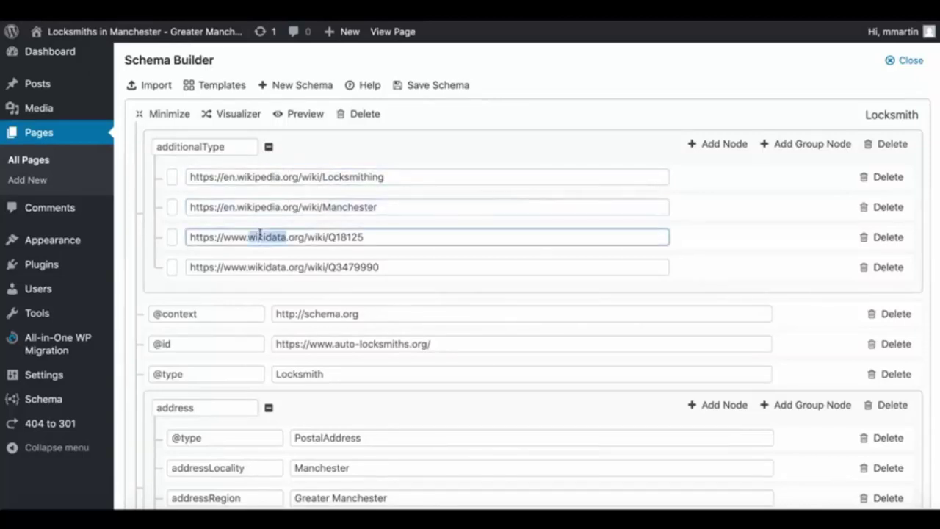
{"action": "left_click", "coordinate": [260, 235]}
{"action": "double_click", "coordinate": [272, 266]}
{"action": "left_click", "coordinate": [271, 266]}
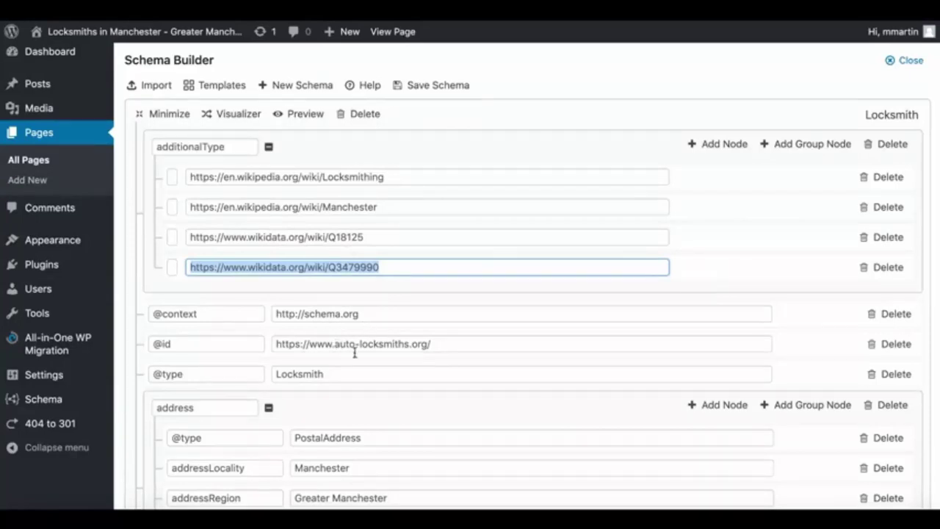
{"action": "left_click", "coordinate": [365, 85]}
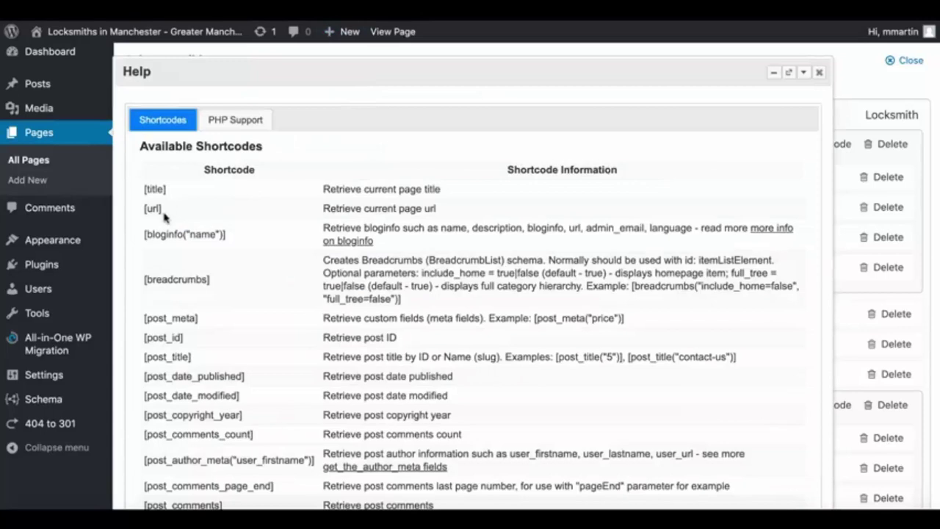
{"action": "left_click_drag", "start_coordinate": [163, 212], "coordinate": [145, 209]}
{"action": "key", "text": "ctrl+c"}
{"action": "left_click", "coordinate": [819, 73]}
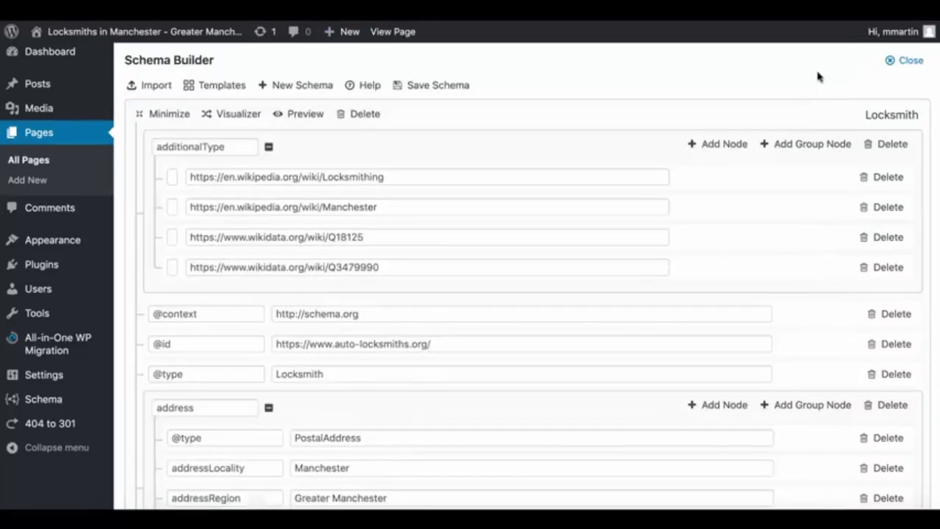
{"action": "triple_click", "coordinate": [359, 346]}
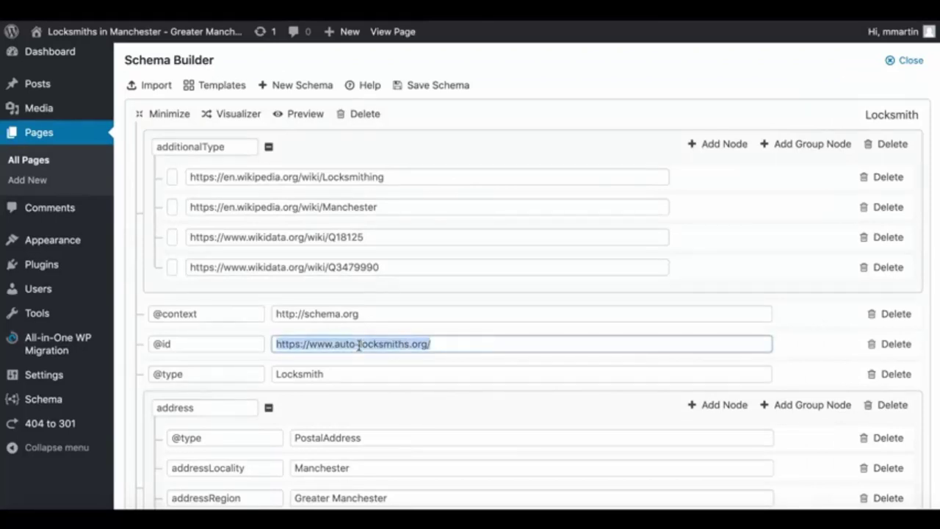
{"action": "key", "text": "ctrl+v"}
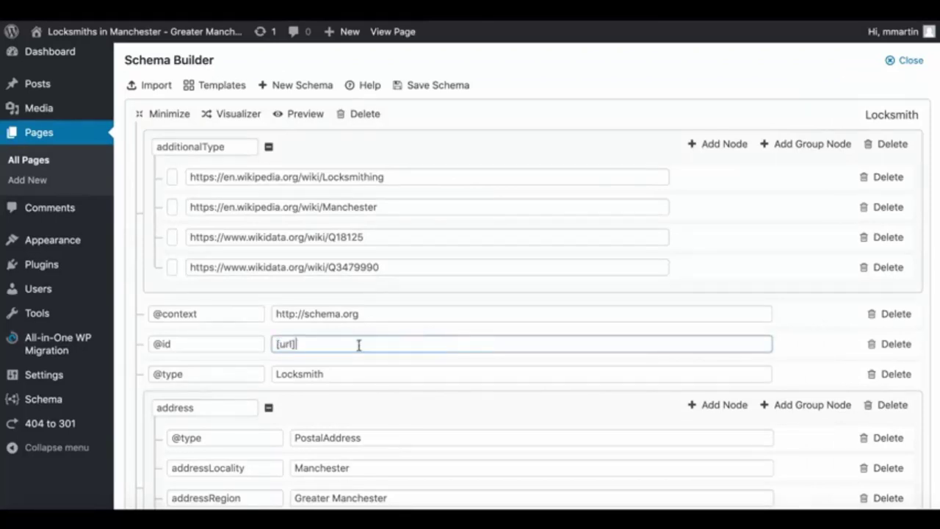
- Examine the schema's address locality, region and postal code, and its alternateName
{"action": "scroll", "coordinate": [447, 332], "scroll_direction": "down", "scroll_amount": 5}
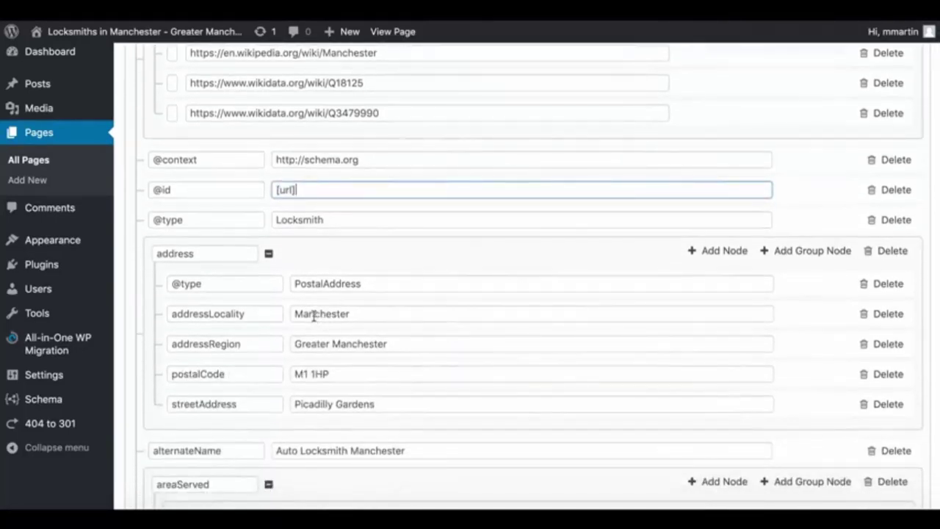
{"action": "double_click", "coordinate": [314, 314]}
{"action": "double_click", "coordinate": [320, 351]}
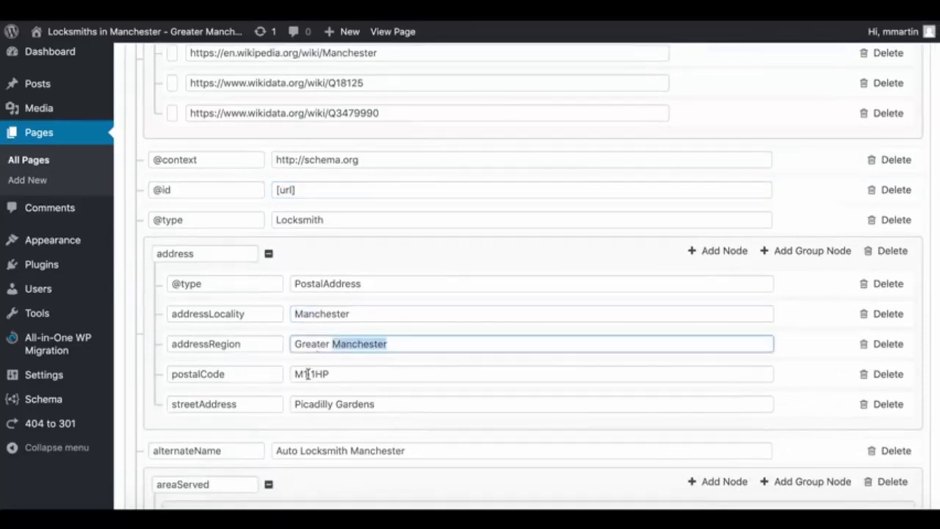
{"action": "triple_click", "coordinate": [308, 373]}
{"action": "scroll", "coordinate": [422, 341], "scroll_direction": "down", "scroll_amount": 4}
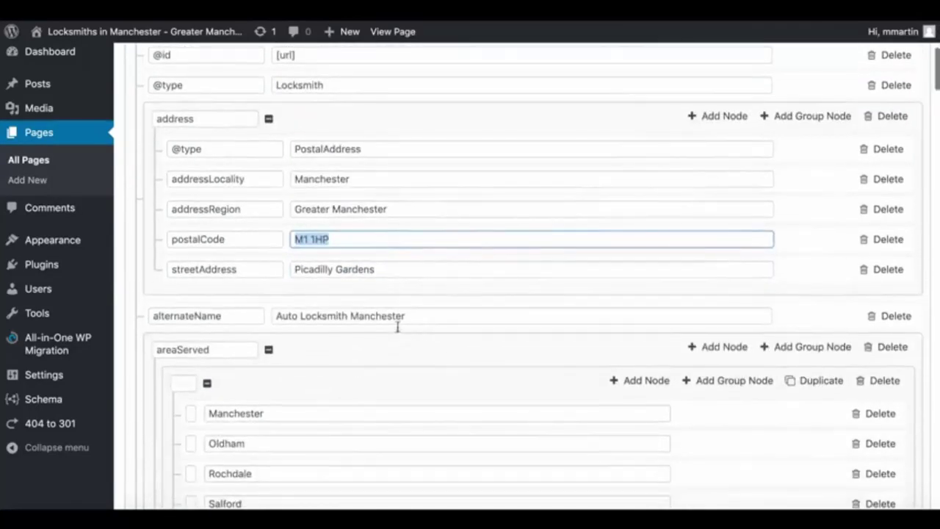
{"action": "double_click", "coordinate": [382, 315]}
{"action": "left_click", "coordinate": [304, 317]}
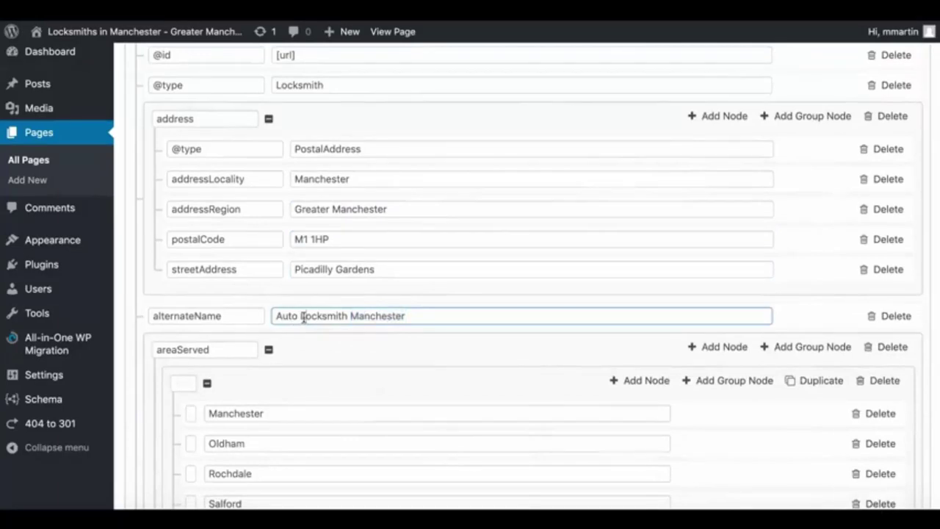
- Examine the areaServed towns, the brand names and the properties that follow them in the schema
{"action": "scroll", "coordinate": [409, 323], "scroll_direction": "down", "scroll_amount": 6}
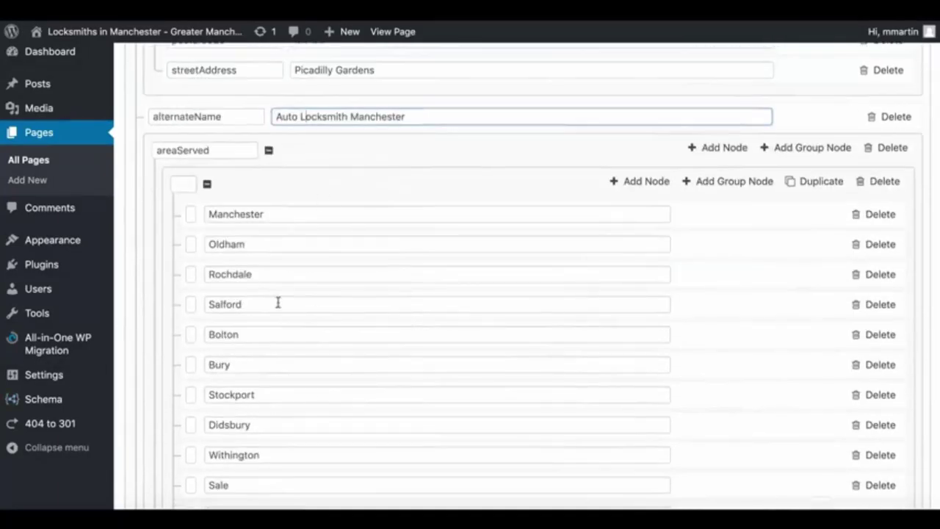
{"action": "scroll", "coordinate": [325, 346], "scroll_direction": "down", "scroll_amount": 12}
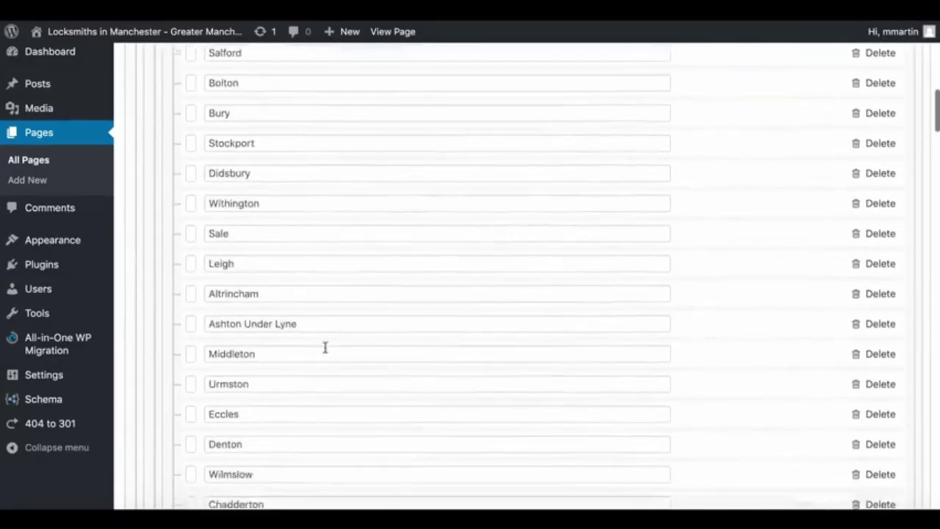
{"action": "scroll", "coordinate": [326, 347], "scroll_direction": "down", "scroll_amount": 20}
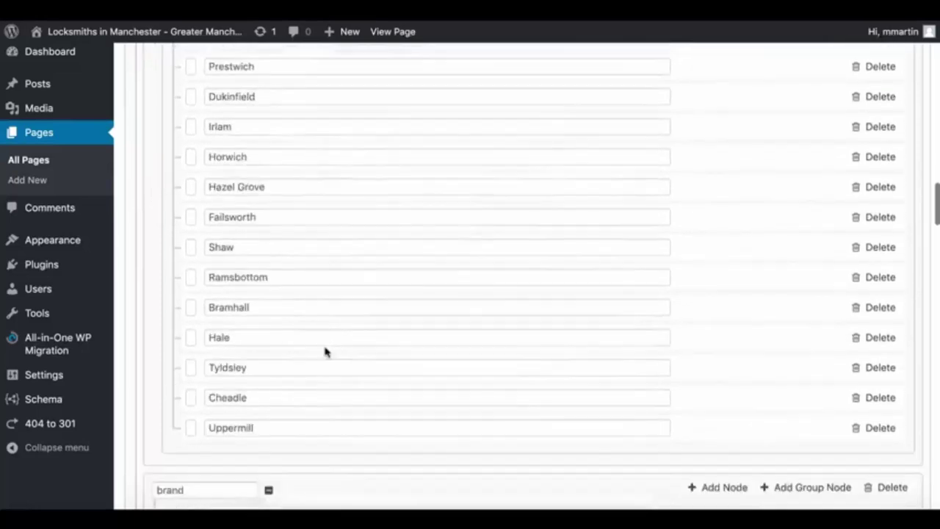
{"action": "scroll", "coordinate": [325, 352], "scroll_direction": "down", "scroll_amount": 3}
{"action": "scroll", "coordinate": [326, 346], "scroll_direction": "down", "scroll_amount": 3}
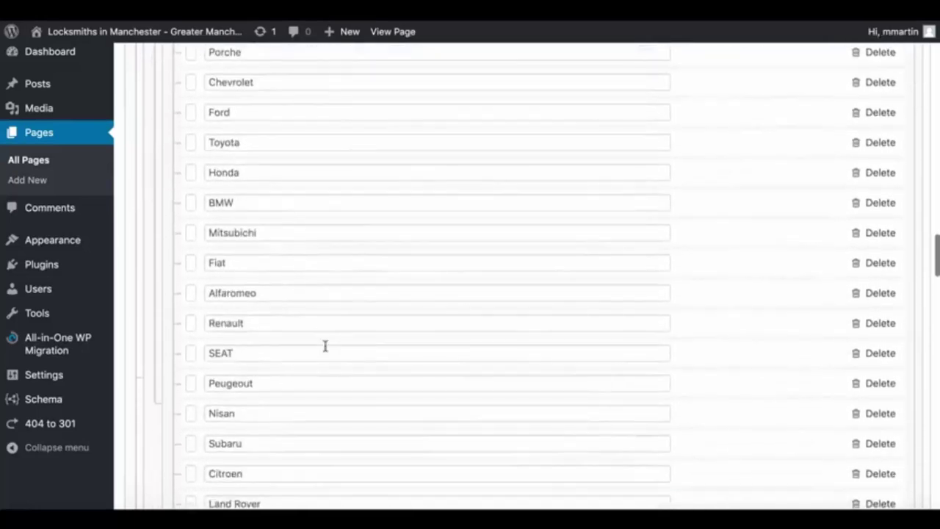
{"action": "scroll", "coordinate": [326, 346], "scroll_direction": "up", "scroll_amount": 5}
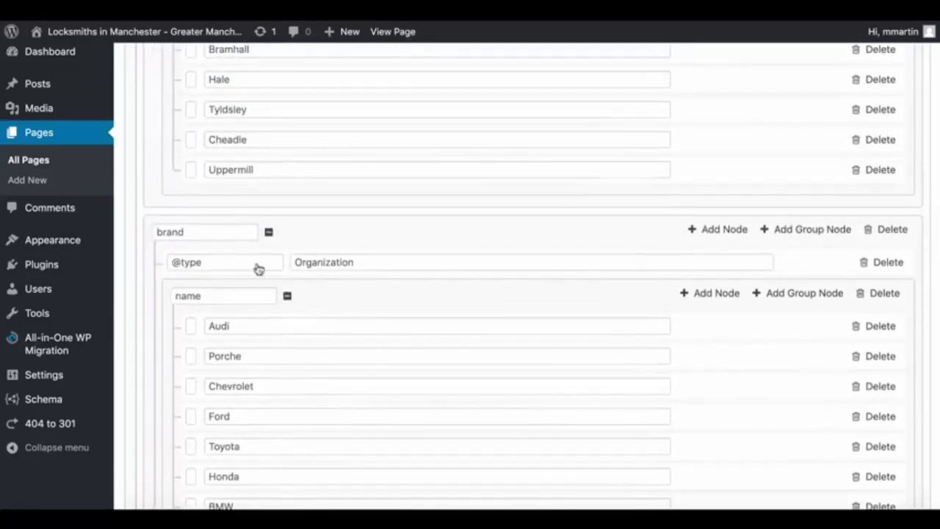
{"action": "scroll", "coordinate": [395, 363], "scroll_direction": "down", "scroll_amount": 3}
{"action": "scroll", "coordinate": [394, 363], "scroll_direction": "down", "scroll_amount": 10}
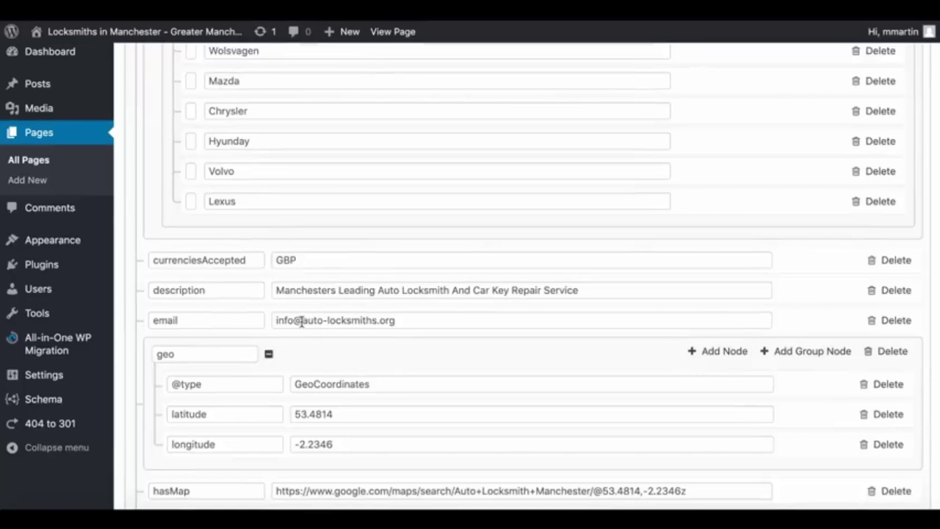
- Check the schema's email domain and copy the PHP example that returns the admin email from the Schema Builder help
{"action": "left_click_drag", "start_coordinate": [300, 321], "coordinate": [401, 324]}
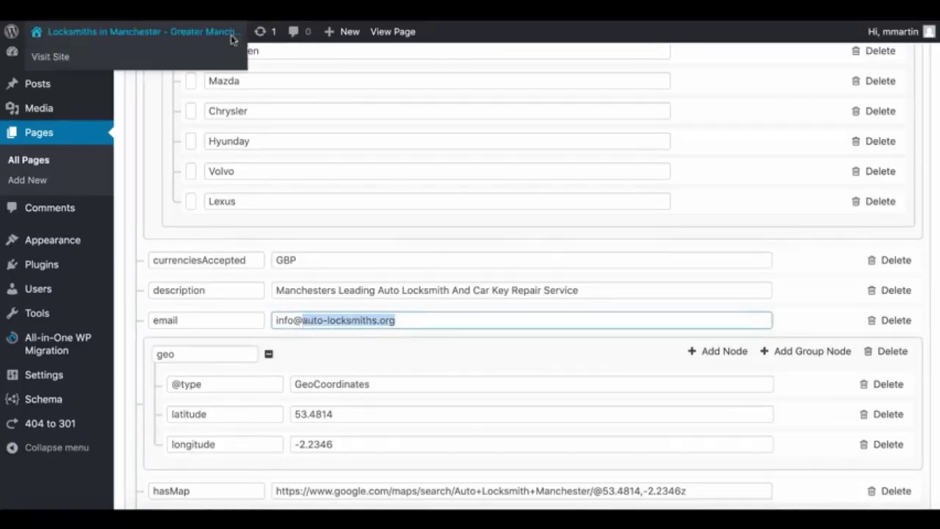
{"action": "left_click", "coordinate": [229, 10]}
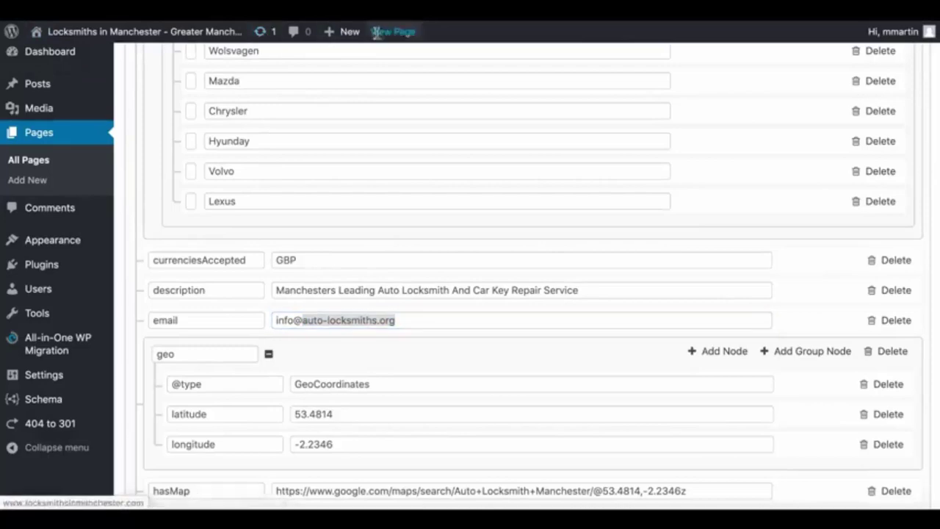
{"action": "scroll", "coordinate": [339, 85], "scroll_direction": "up", "scroll_amount": 15}
{"action": "scroll", "coordinate": [339, 86], "scroll_direction": "up", "scroll_amount": 10}
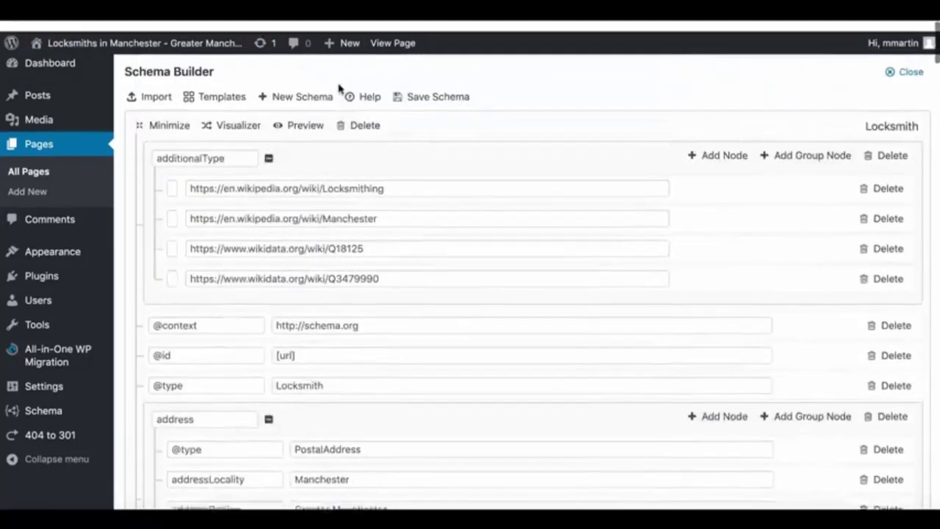
{"action": "left_click", "coordinate": [364, 90]}
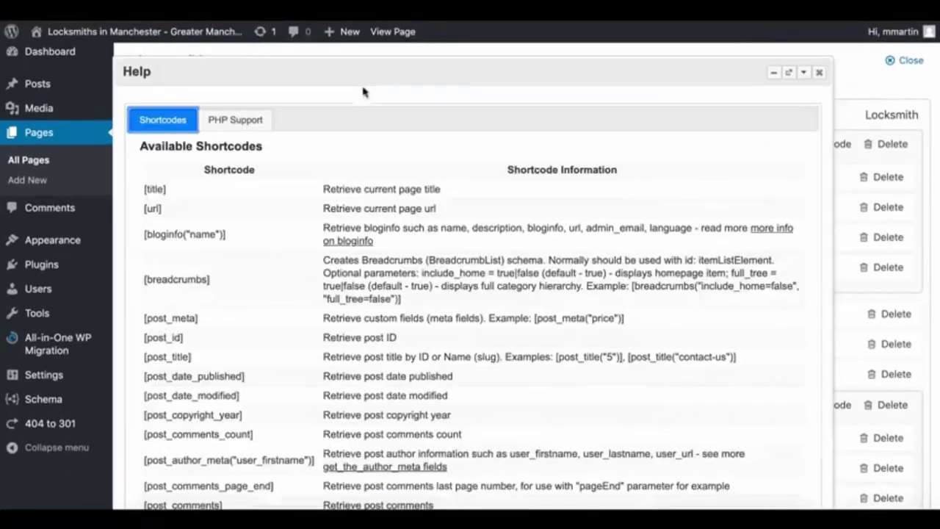
{"action": "left_click", "coordinate": [249, 119]}
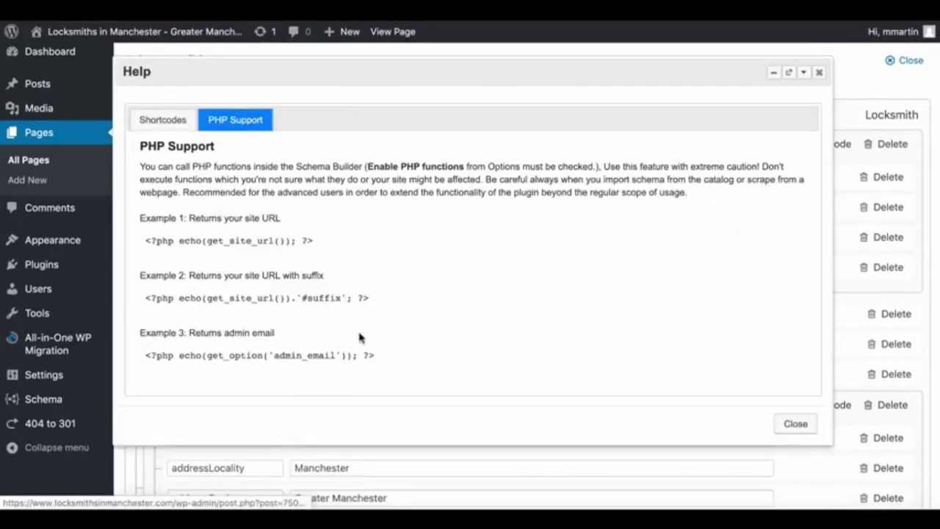
{"action": "left_click_drag", "start_coordinate": [376, 355], "coordinate": [144, 351]}
{"action": "key", "text": "ctrl+c"}
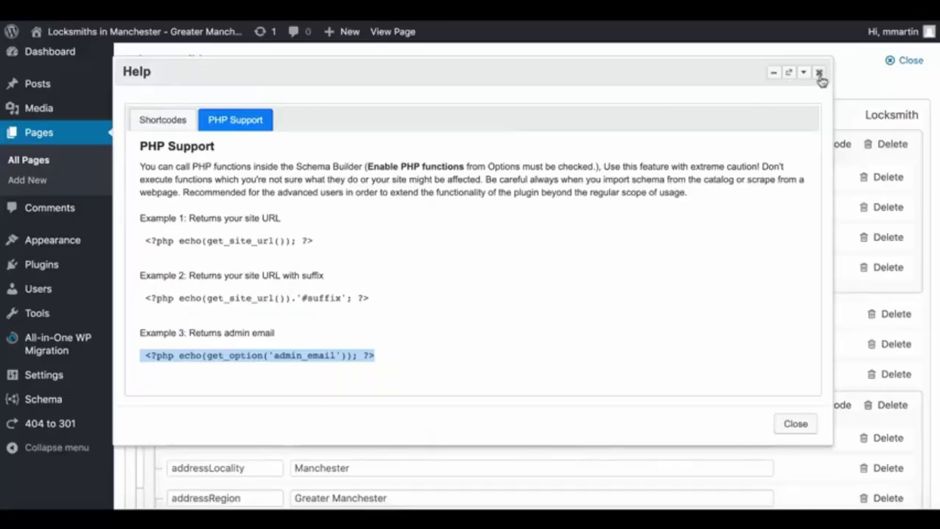
{"action": "left_click", "coordinate": [820, 73]}
- Replace the schema's email value with <?php echo(get_option('admin_email')); ?>
{"action": "scroll", "coordinate": [400, 283], "scroll_direction": "down", "scroll_amount": 3}
{"action": "scroll", "coordinate": [399, 283], "scroll_direction": "down", "scroll_amount": 15}
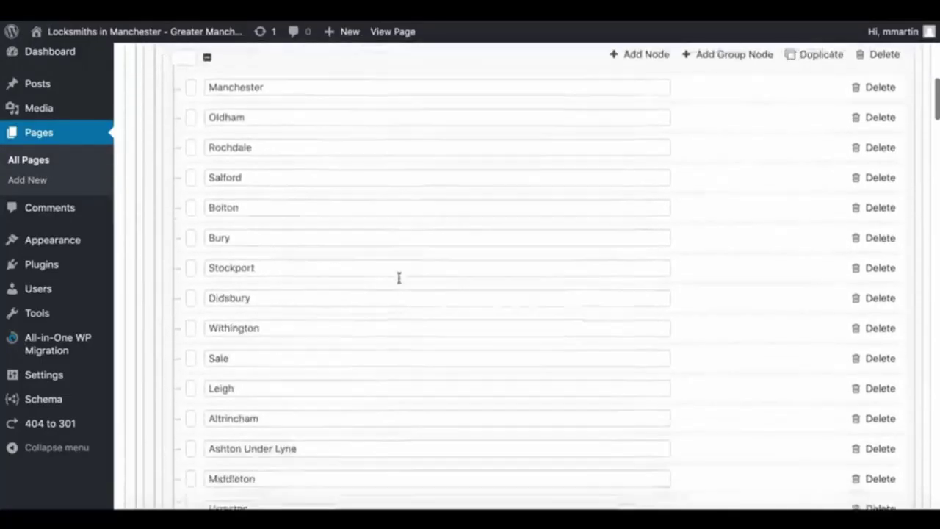
{"action": "scroll", "coordinate": [399, 277], "scroll_direction": "down", "scroll_amount": 20}
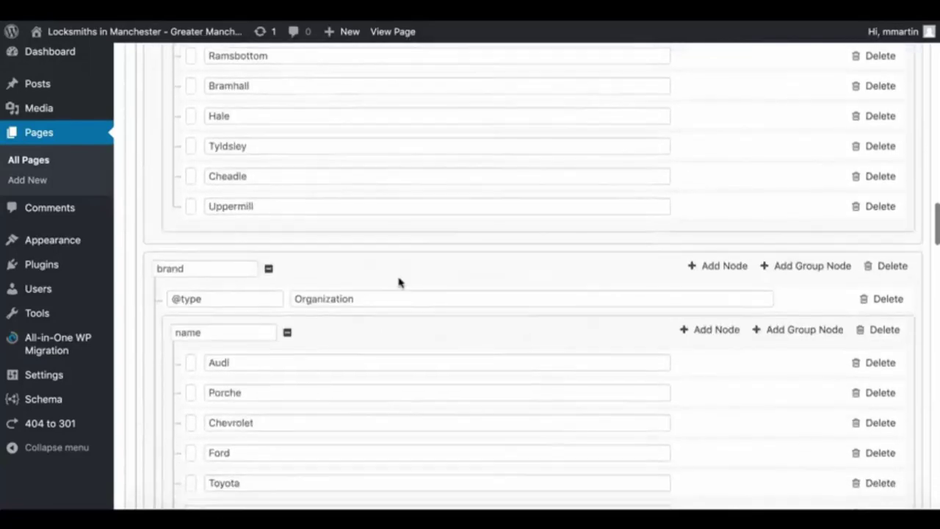
{"action": "scroll", "coordinate": [398, 278], "scroll_direction": "down", "scroll_amount": 10}
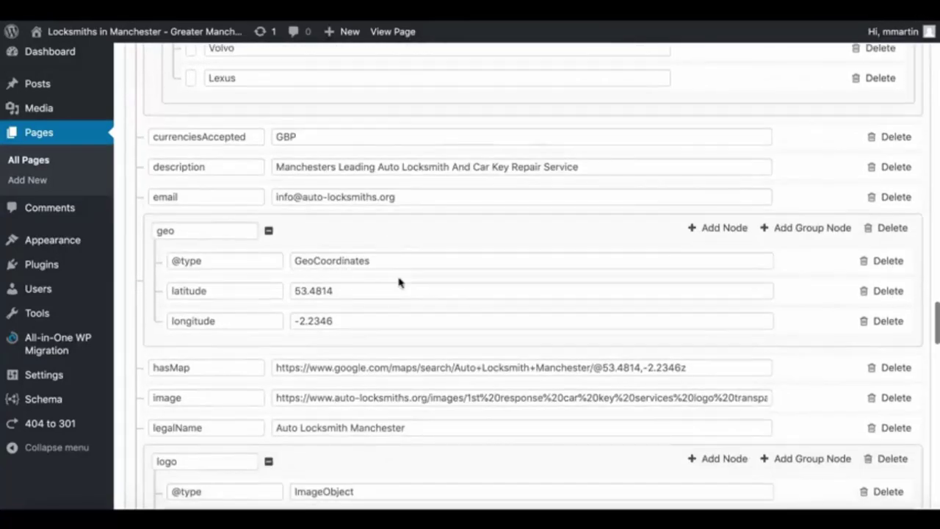
{"action": "triple_click", "coordinate": [405, 195]}
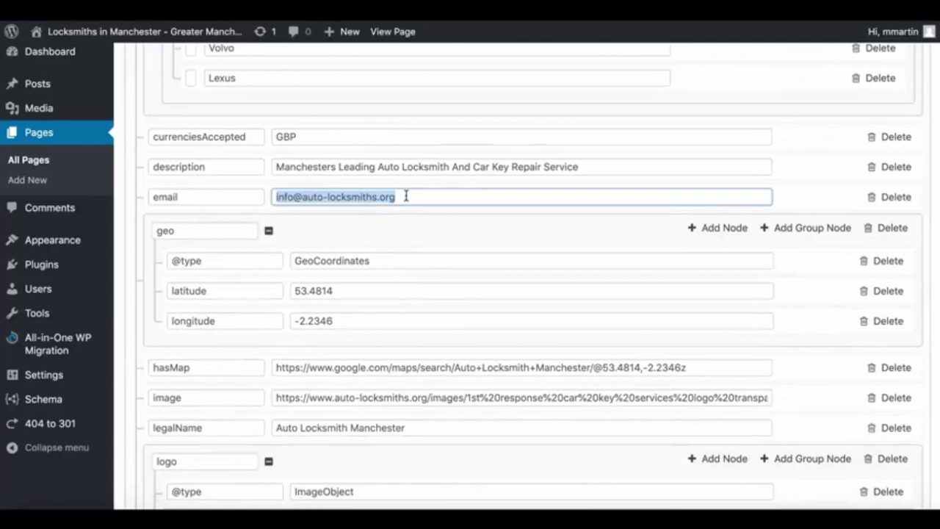
{"action": "key", "text": "ctrl+v"}
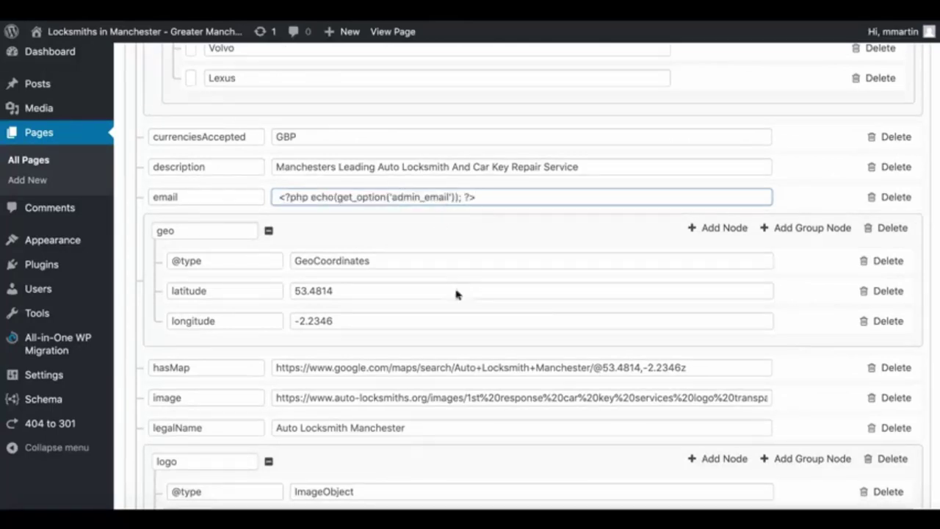
- Shorten the schema's name value to Locksmith Manchester and set the priceRange to $$$
{"action": "scroll", "coordinate": [380, 311], "scroll_direction": "down", "scroll_amount": 3}
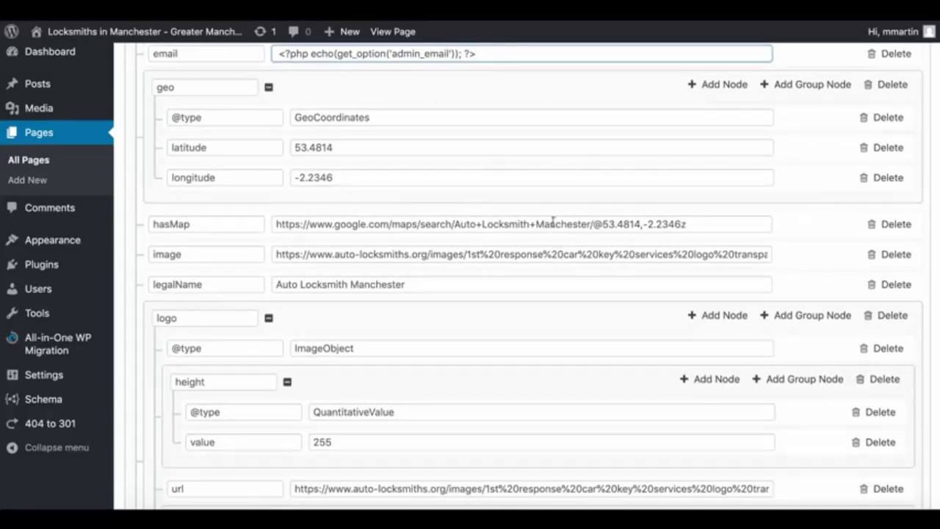
{"action": "scroll", "coordinate": [474, 305], "scroll_direction": "down", "scroll_amount": 6}
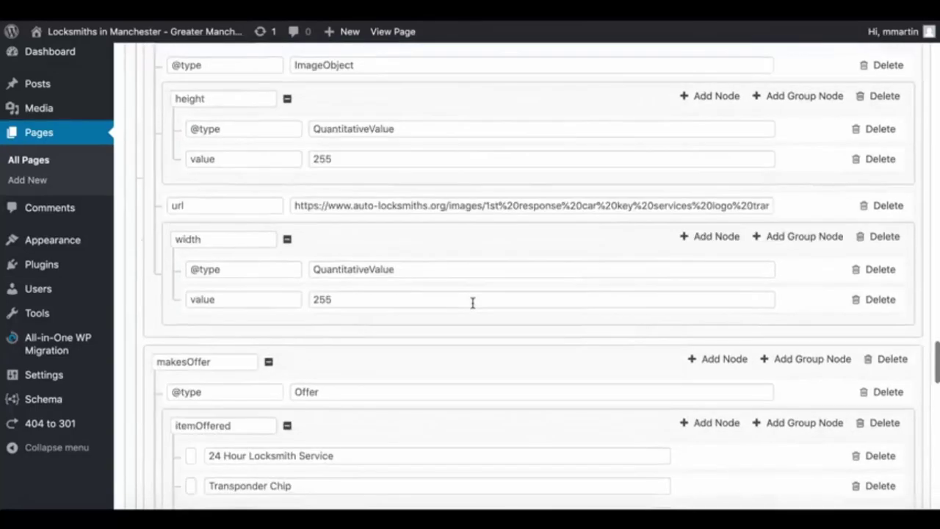
{"action": "scroll", "coordinate": [473, 303], "scroll_direction": "down", "scroll_amount": 5}
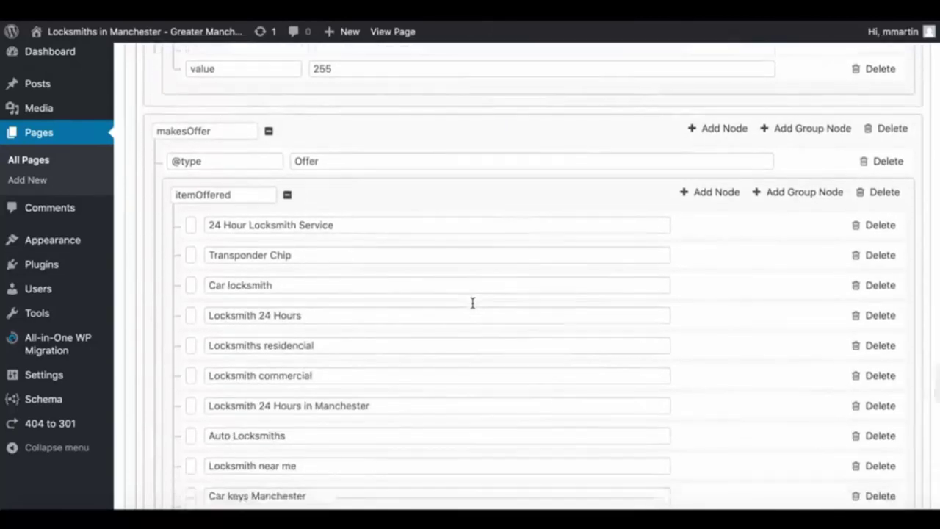
{"action": "scroll", "coordinate": [473, 304], "scroll_direction": "down", "scroll_amount": 20}
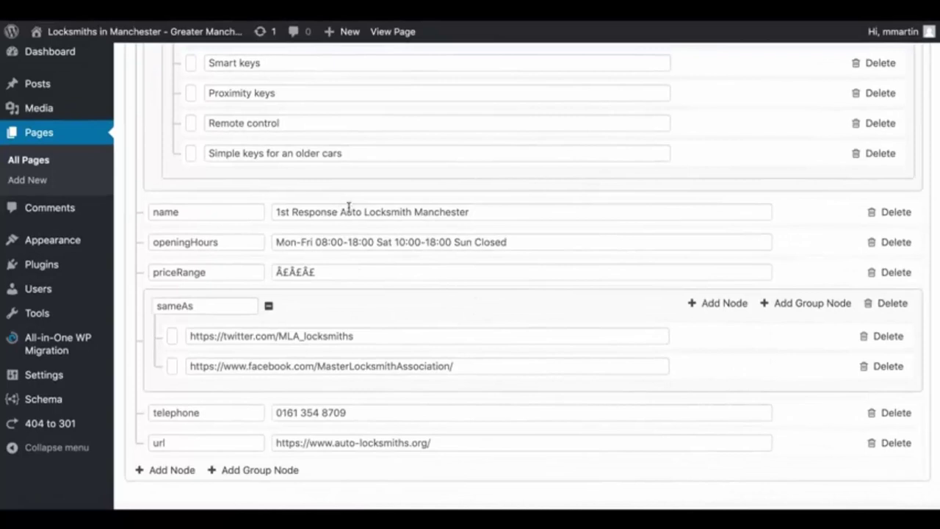
{"action": "left_click_drag", "start_coordinate": [365, 212], "coordinate": [250, 209]}
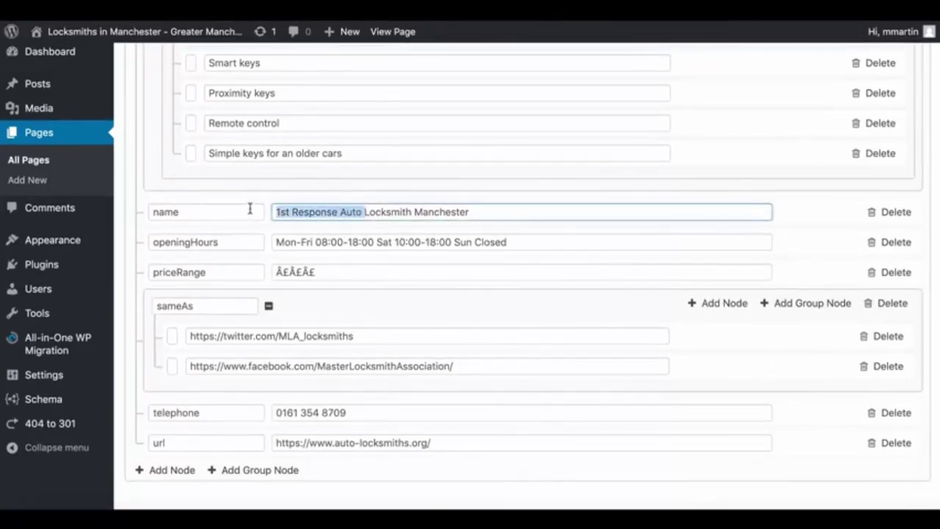
{"action": "key", "text": "BackSpace"}
{"action": "double_click", "coordinate": [329, 272]}
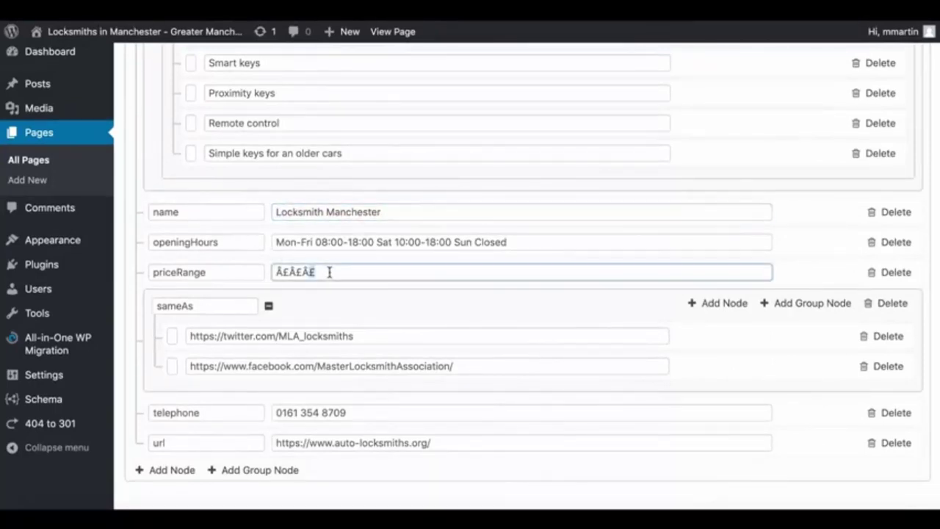
{"action": "type", "text": "$$$"}
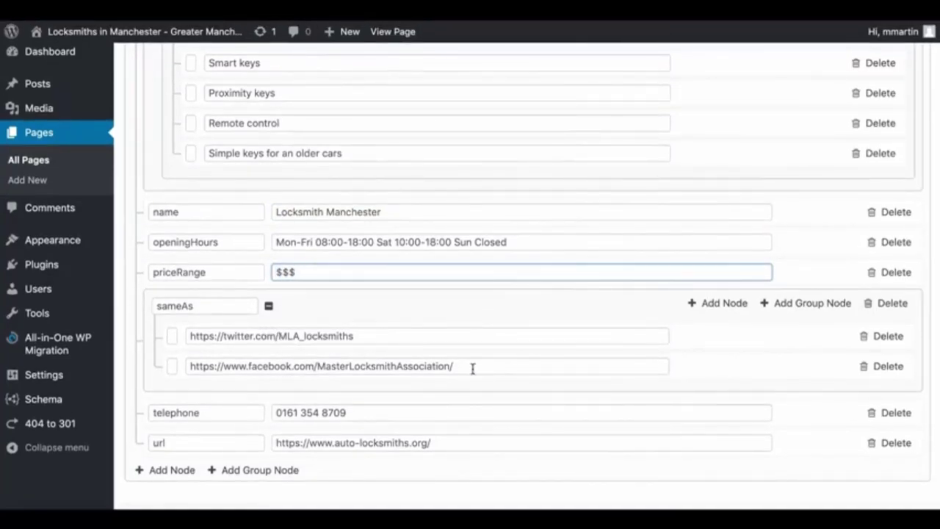
- Replace the schema's url value with the [url] shortcode
{"action": "left_click_drag", "start_coordinate": [361, 412], "coordinate": [258, 411]}
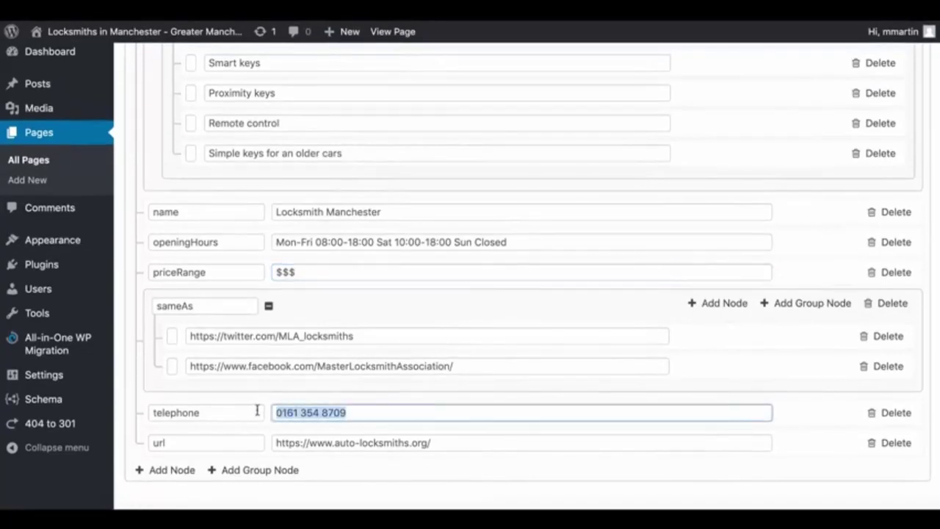
{"action": "triple_click", "coordinate": [327, 442]}
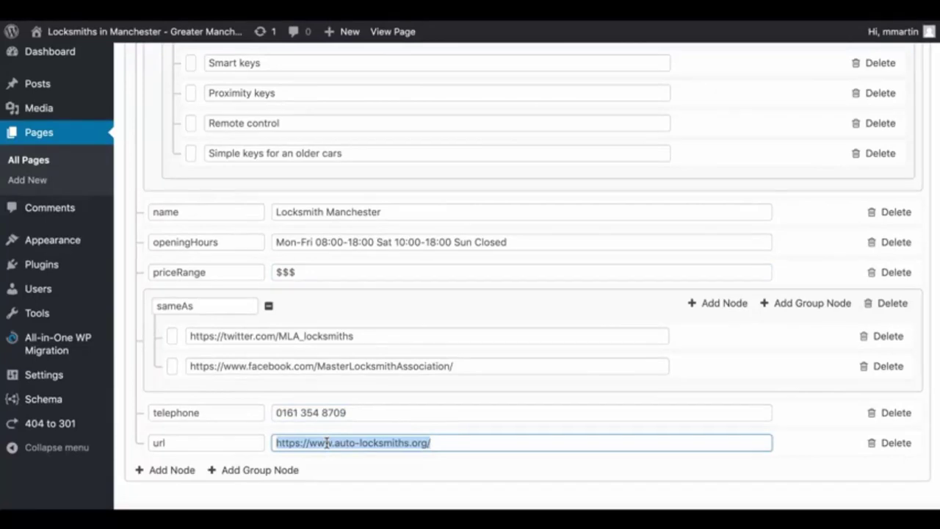
{"action": "key", "text": "BackSpace"}
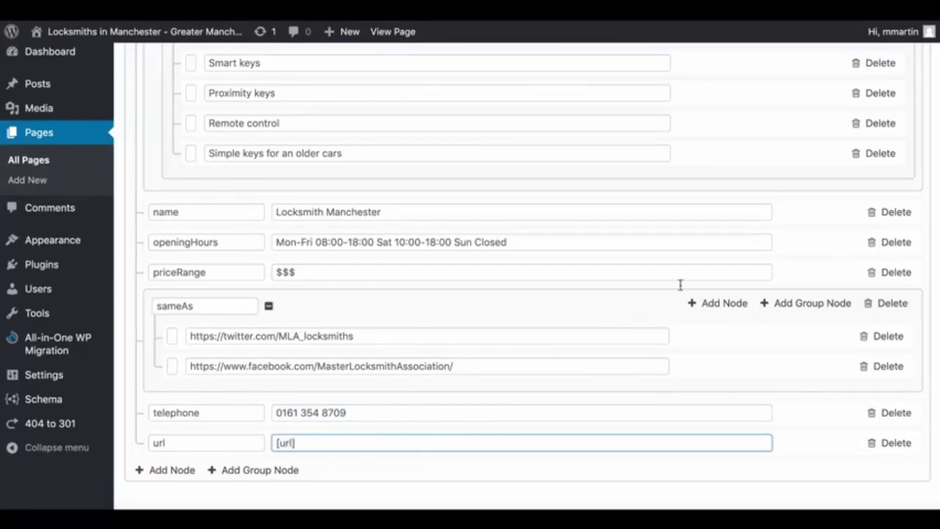
- Shorten the schema's alternateName value to Locksmith Manchester
{"action": "scroll", "coordinate": [681, 285], "scroll_direction": "up", "scroll_amount": 20}
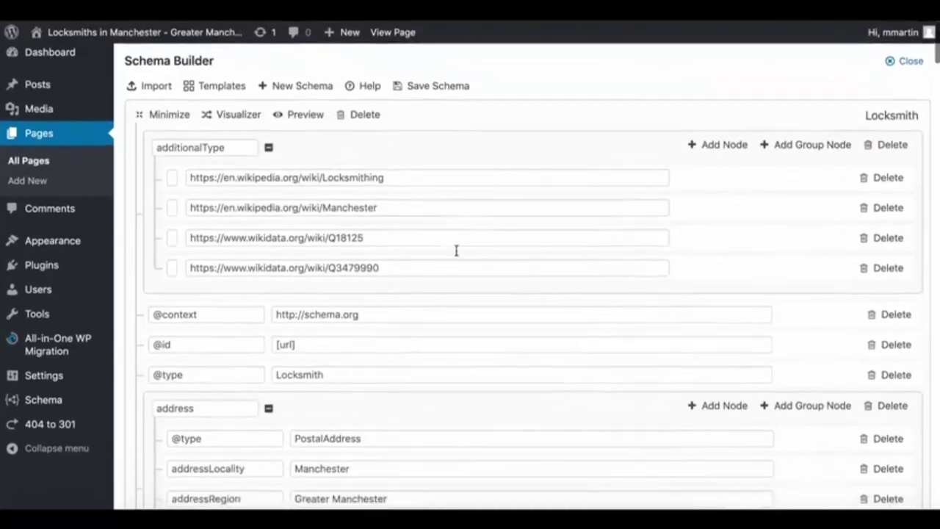
{"action": "scroll", "coordinate": [463, 353], "scroll_direction": "down", "scroll_amount": 1}
{"action": "scroll", "coordinate": [434, 312], "scroll_direction": "down", "scroll_amount": 3}
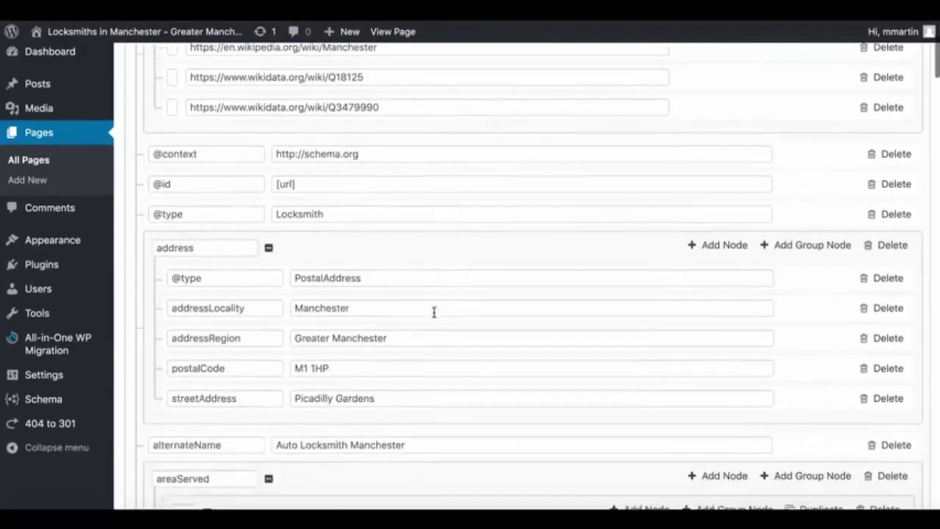
{"action": "scroll", "coordinate": [434, 311], "scroll_direction": "down", "scroll_amount": 3}
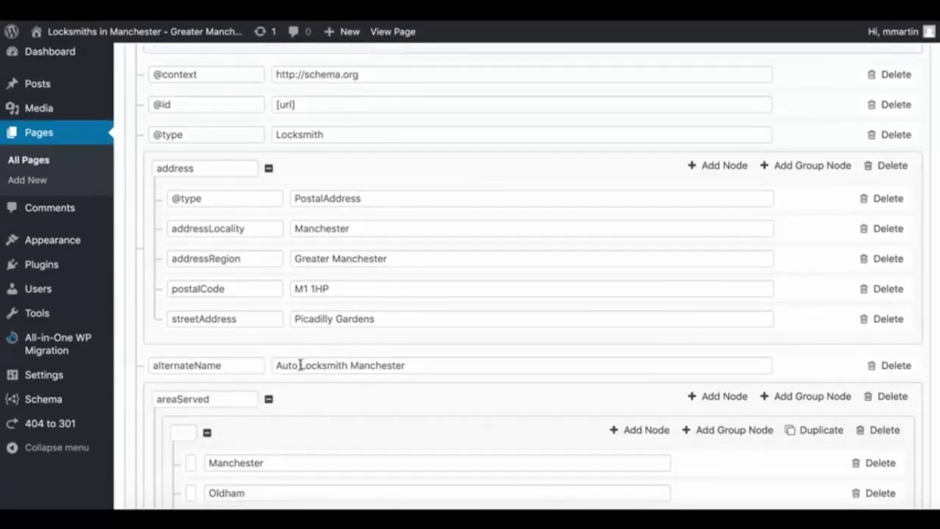
{"action": "left_click_drag", "start_coordinate": [299, 365], "coordinate": [245, 358]}
{"action": "key", "text": "BackSpace"}
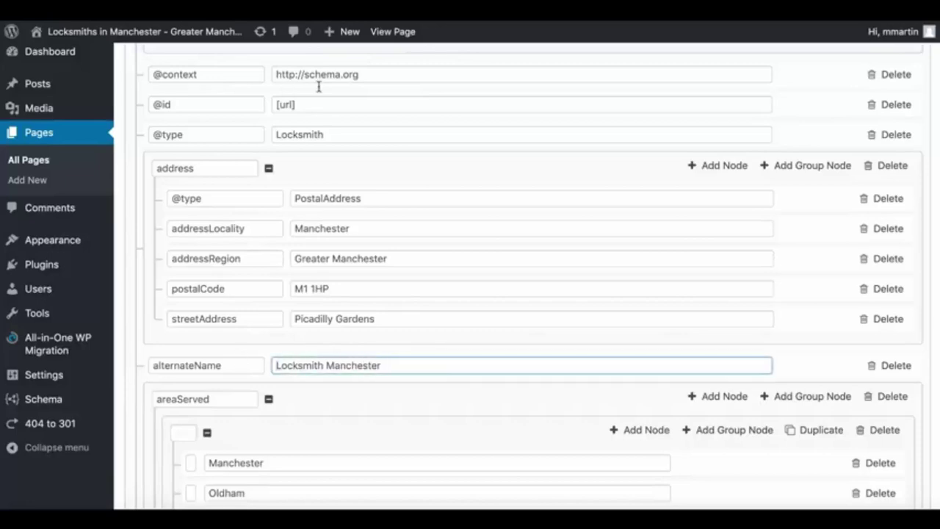
- Save the edited Locksmith schema for the current page only
{"action": "scroll", "coordinate": [346, 79], "scroll_direction": "up", "scroll_amount": 5}
{"action": "left_click", "coordinate": [432, 85]}
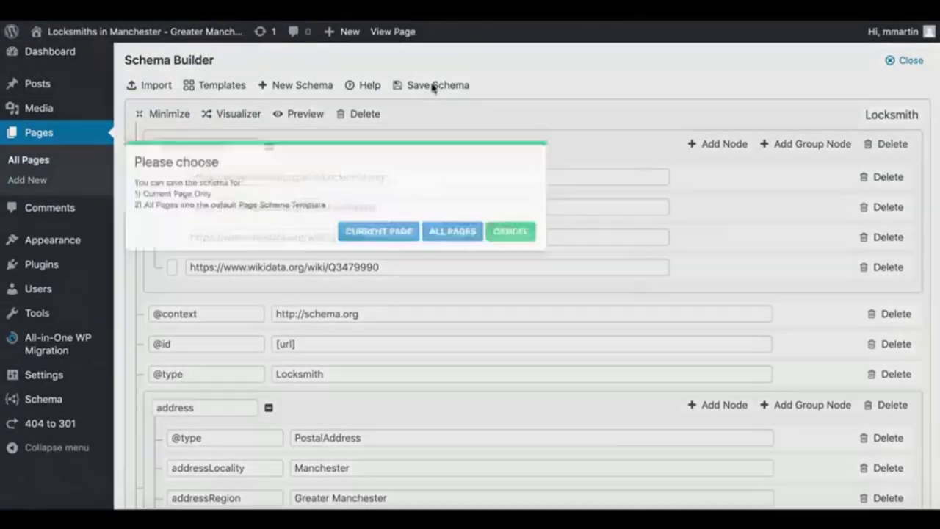
{"action": "left_click", "coordinate": [541, 306]}
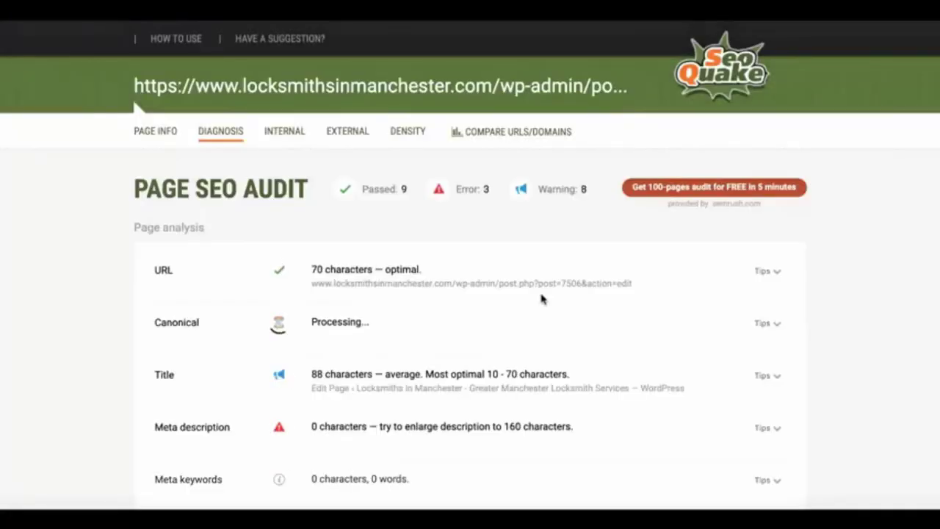
{"action": "scroll", "coordinate": [541, 298], "scroll_direction": "down", "scroll_amount": 10}
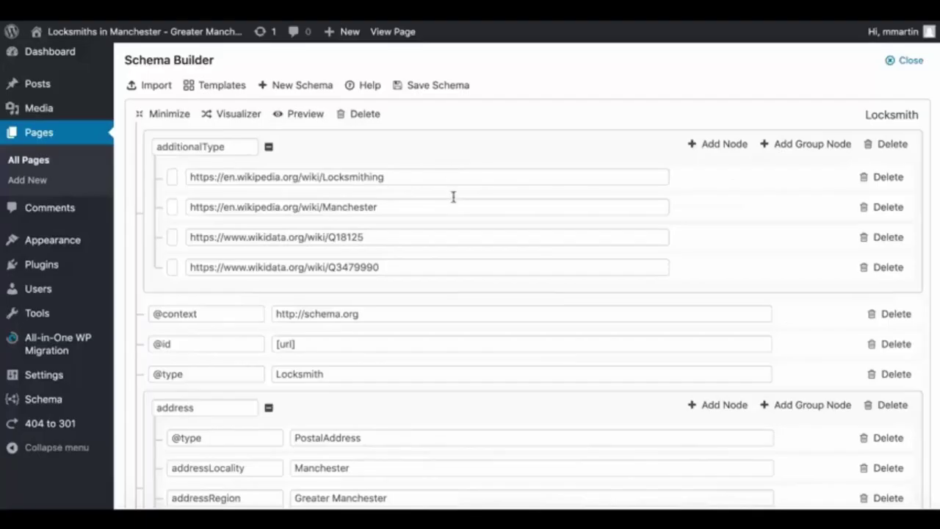
{"action": "left_click", "coordinate": [422, 86]}
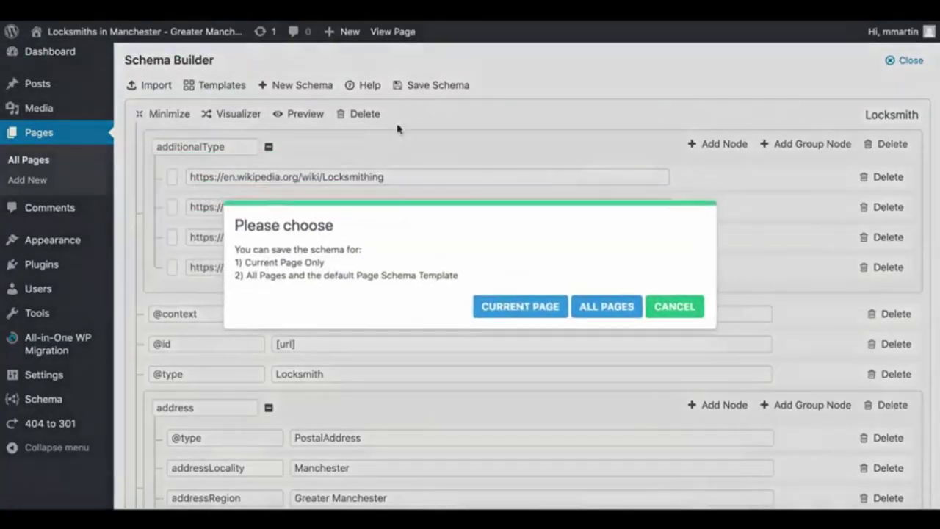
{"action": "left_click", "coordinate": [545, 308]}
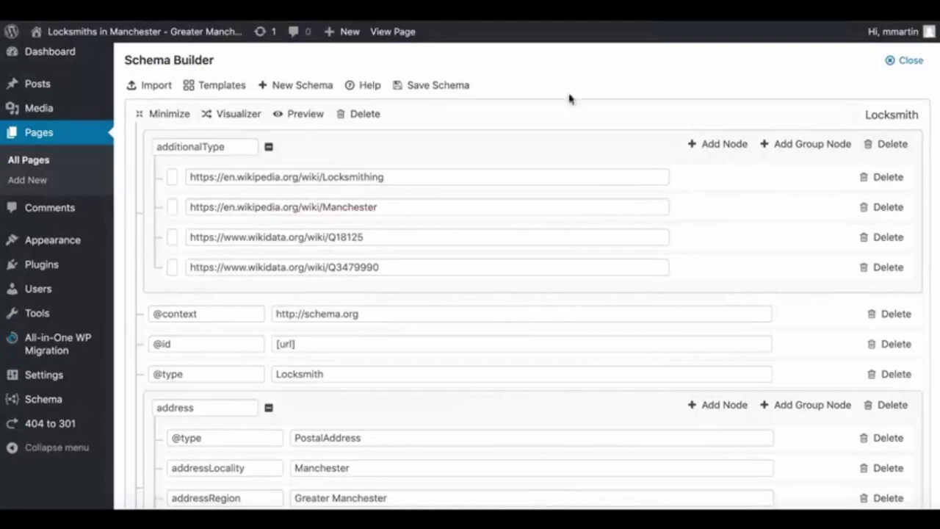
- View the live page and send its schema.org markup from the SEOquake diagnosis to the Google Structured Data Testing Tool
{"action": "left_click", "coordinate": [382, 35]}
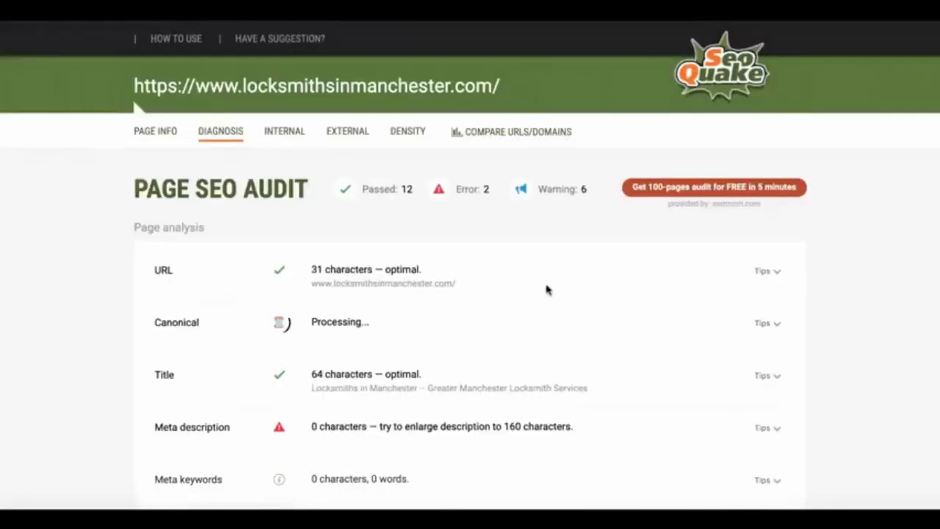
{"action": "scroll", "coordinate": [545, 287], "scroll_direction": "down", "scroll_amount": 10}
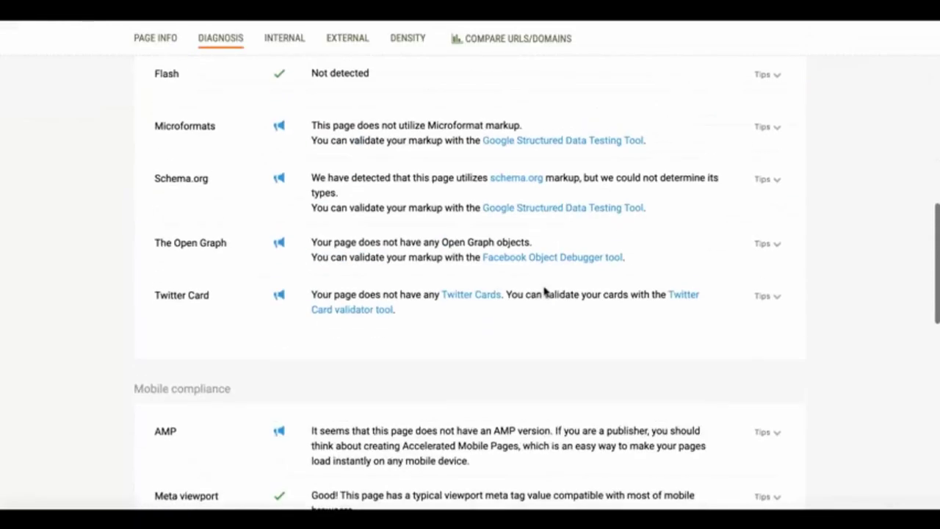
{"action": "left_click", "coordinate": [569, 208]}
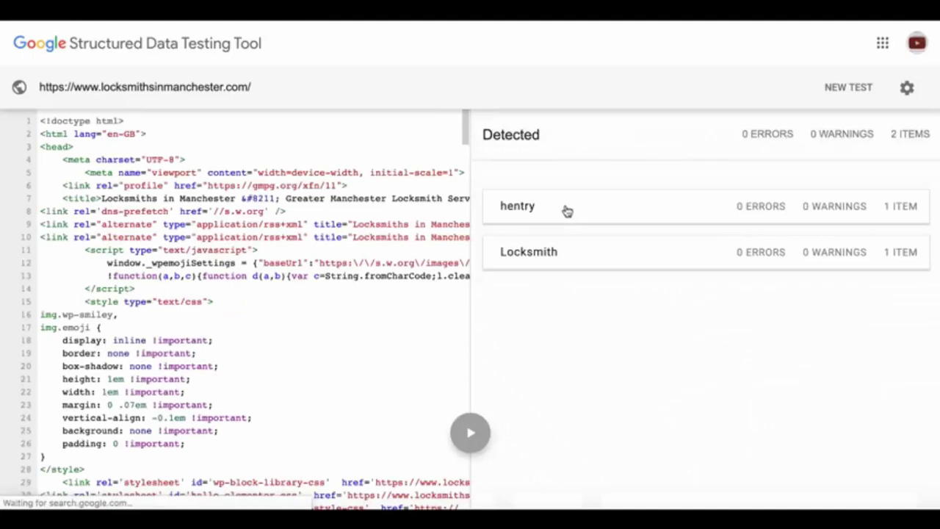
{"action": "left_click", "coordinate": [529, 252]}
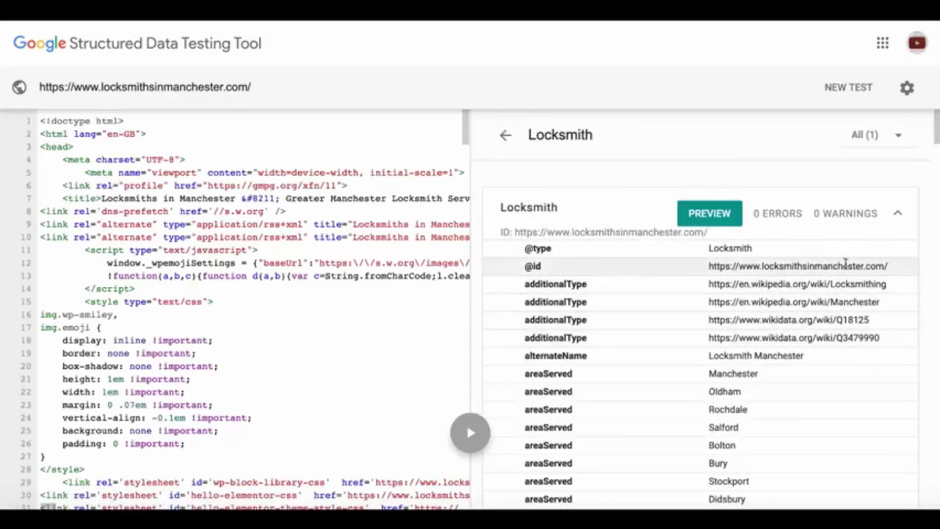
{"action": "scroll", "coordinate": [803, 314], "scroll_direction": "down", "scroll_amount": 1}
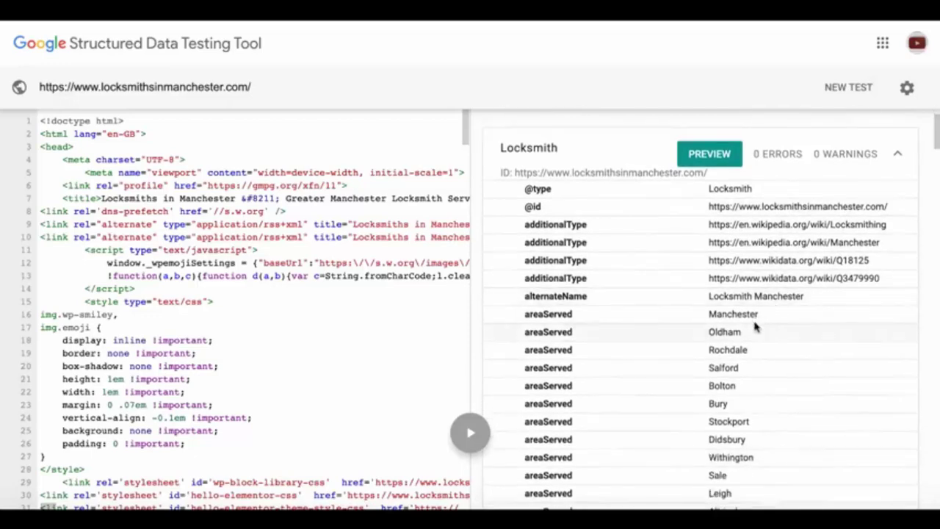
{"action": "scroll", "coordinate": [756, 326], "scroll_direction": "down", "scroll_amount": 1}
{"action": "scroll", "coordinate": [748, 418], "scroll_direction": "down", "scroll_amount": 12}
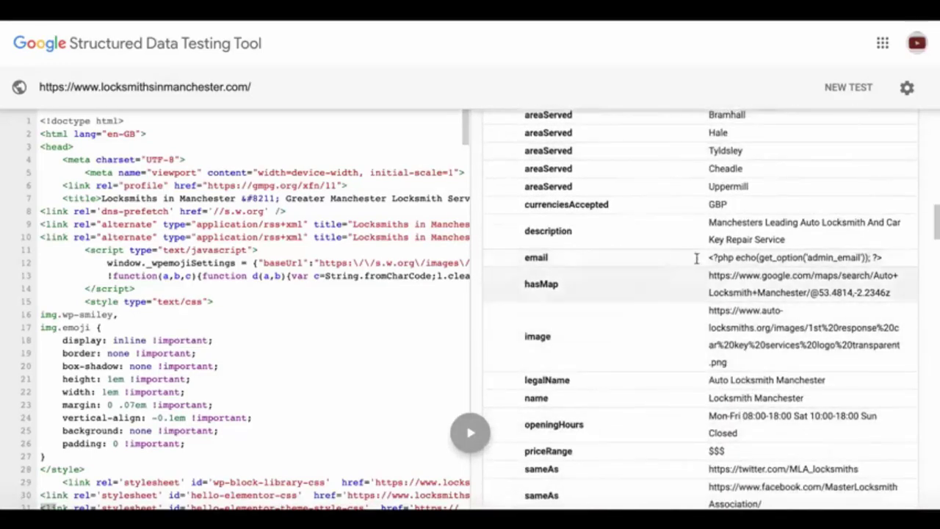
{"action": "scroll", "coordinate": [770, 323], "scroll_direction": "down", "scroll_amount": 1}
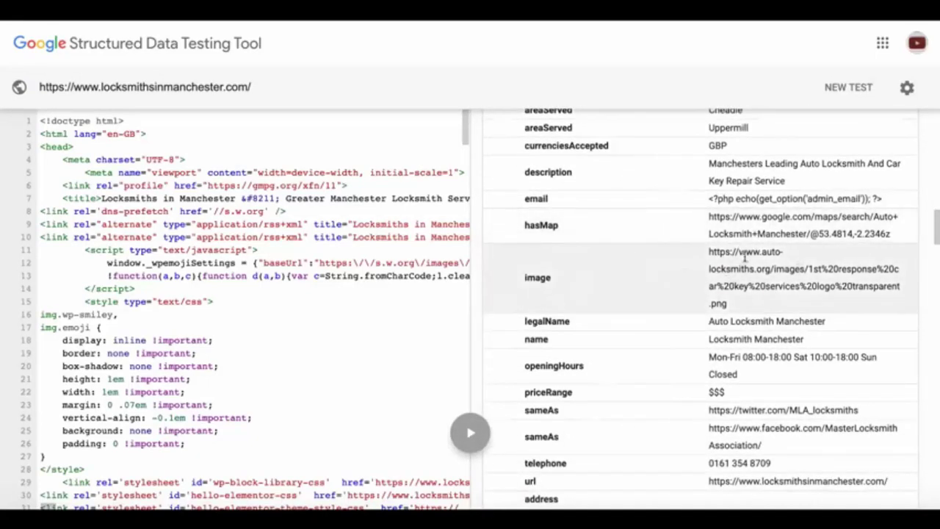
{"action": "scroll", "coordinate": [715, 294], "scroll_direction": "down", "scroll_amount": 2}
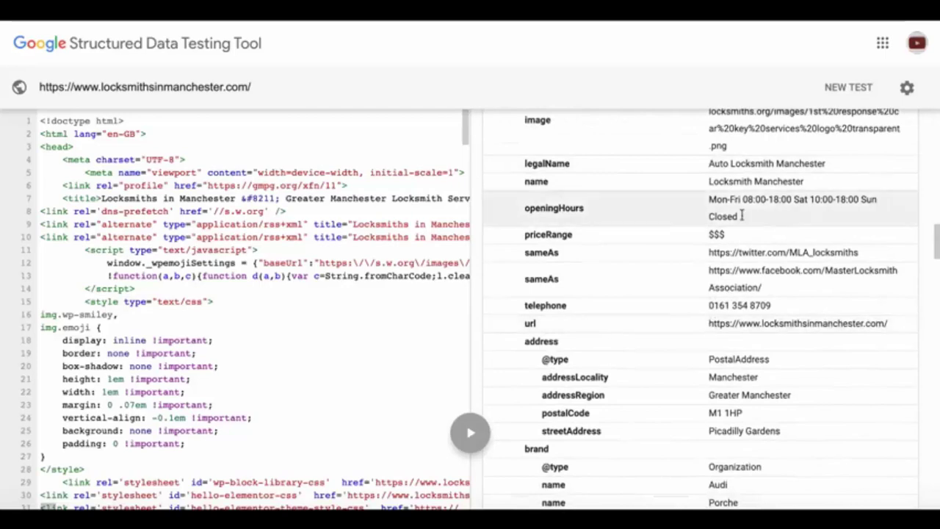
{"action": "scroll", "coordinate": [709, 285], "scroll_direction": "down", "scroll_amount": 3}
{"action": "scroll", "coordinate": [709, 283], "scroll_direction": "down", "scroll_amount": 10}
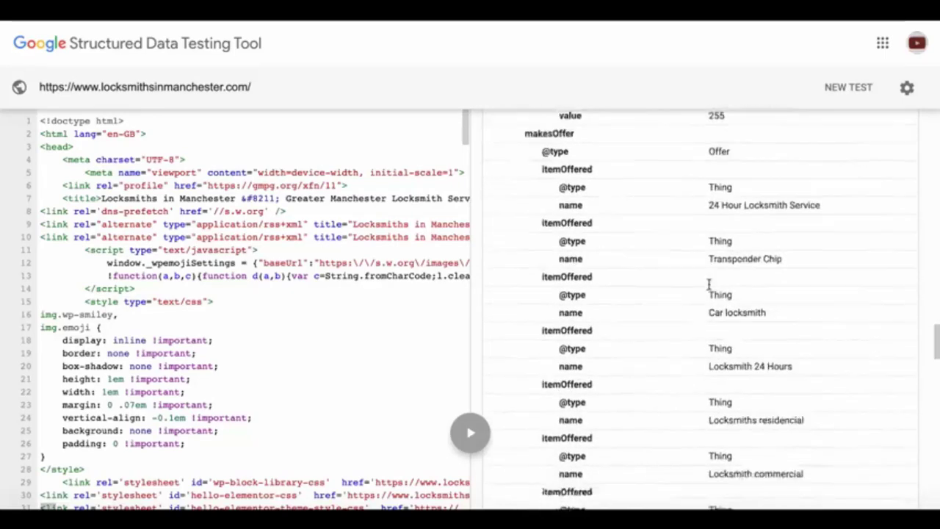
{"action": "scroll", "coordinate": [709, 286], "scroll_direction": "down", "scroll_amount": 10}
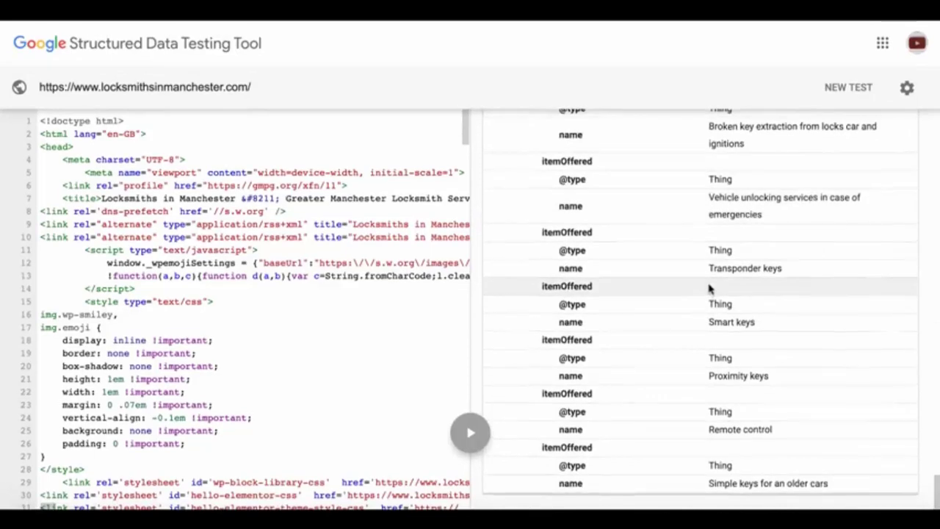
{"action": "scroll", "coordinate": [710, 285], "scroll_direction": "up", "scroll_amount": 10}
{"action": "scroll", "coordinate": [710, 284], "scroll_direction": "up", "scroll_amount": 10}
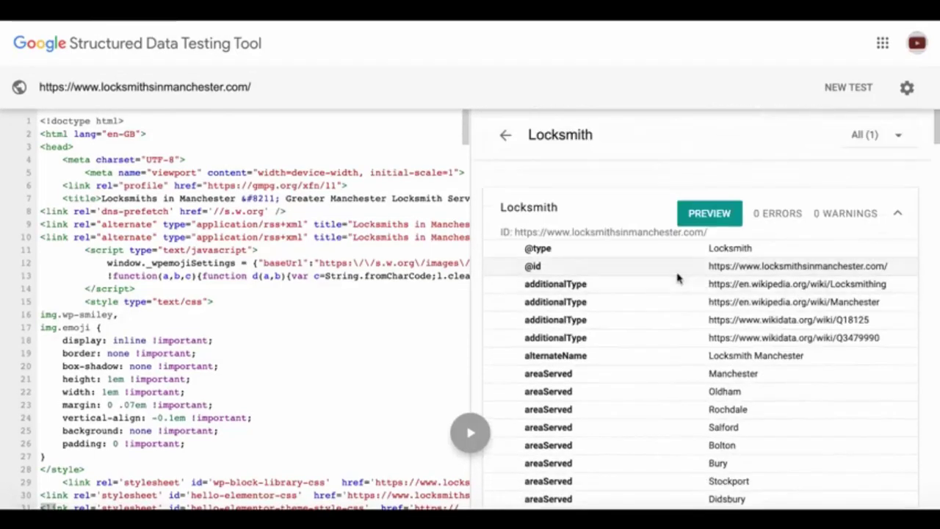